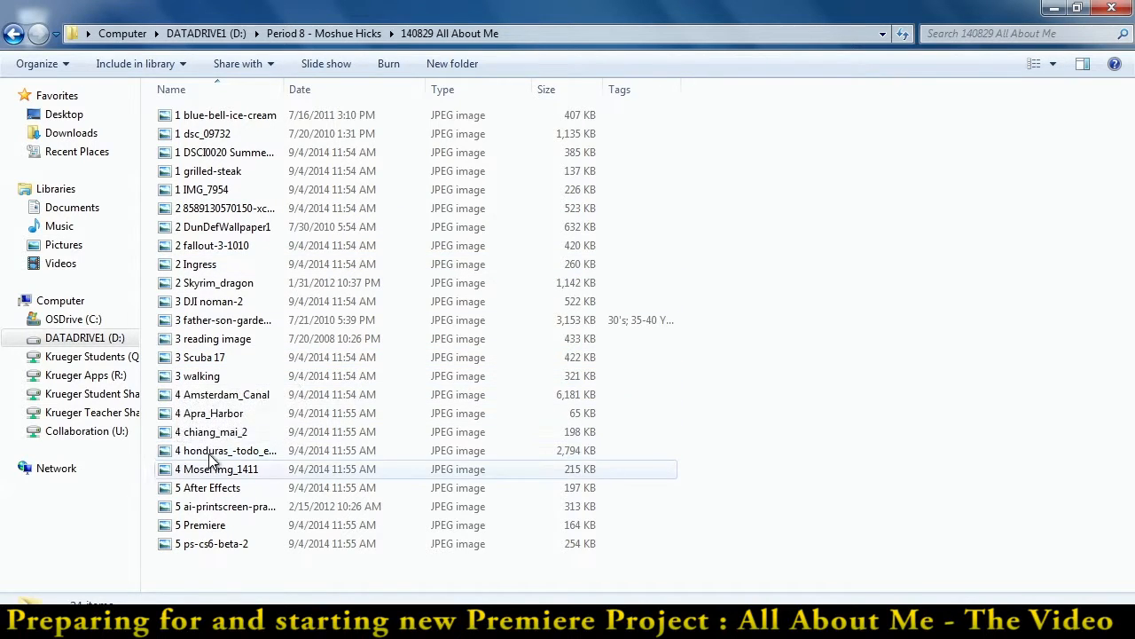
Show the pictures in the 140829 All About Me folder as large icons, look through them all, and minimize the window
left_click(1053, 64)
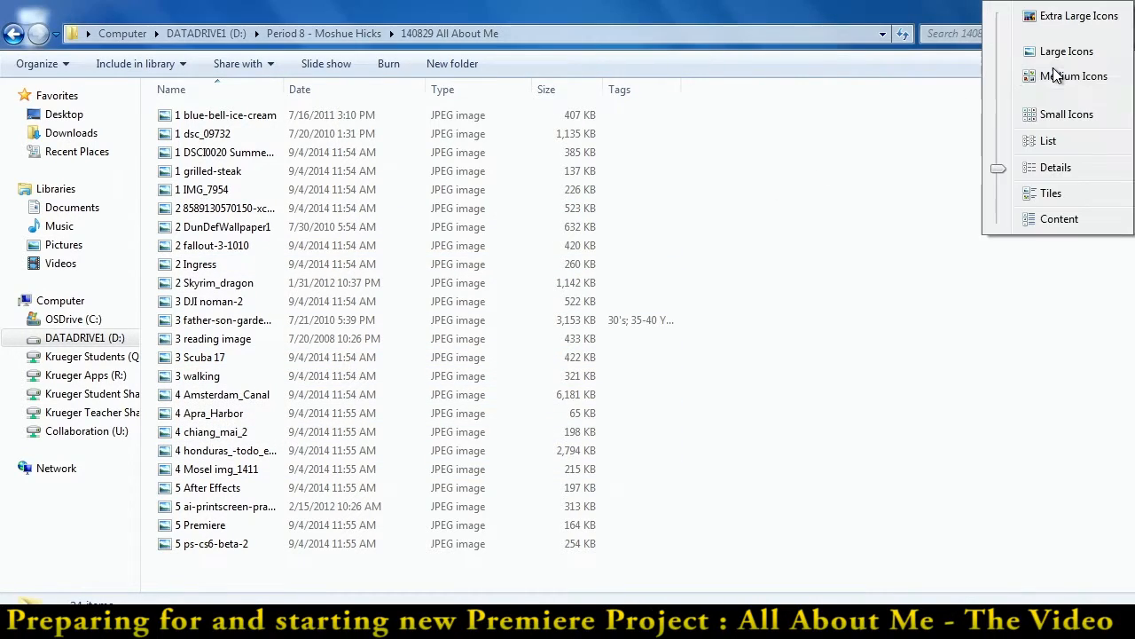
left_click(1052, 47)
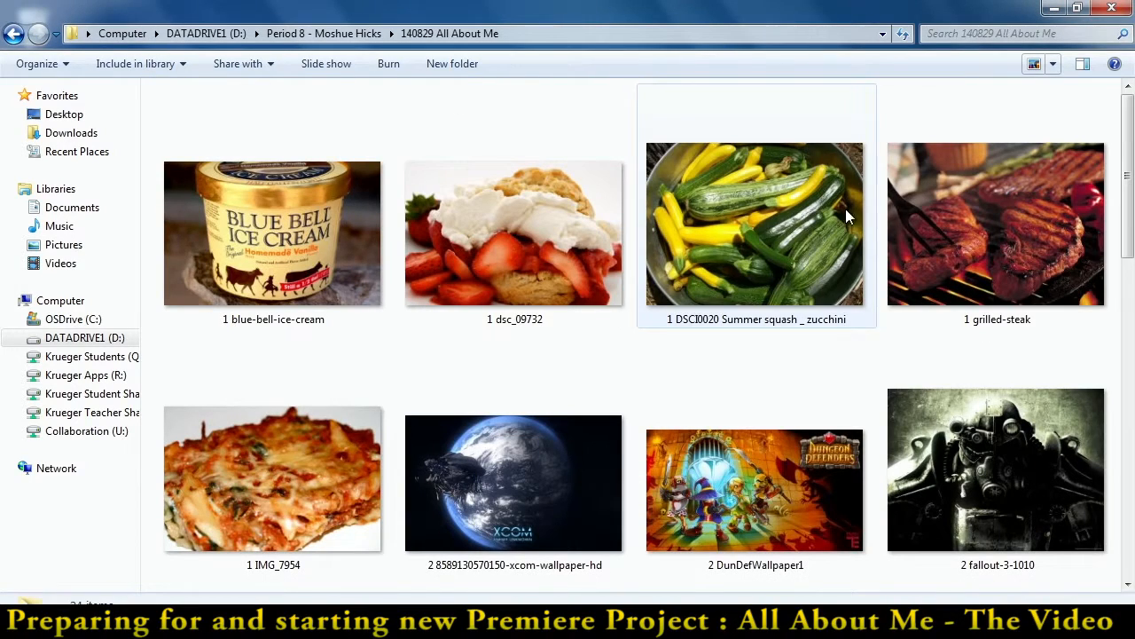
left_click_drag(1128, 141, 1129, 213)
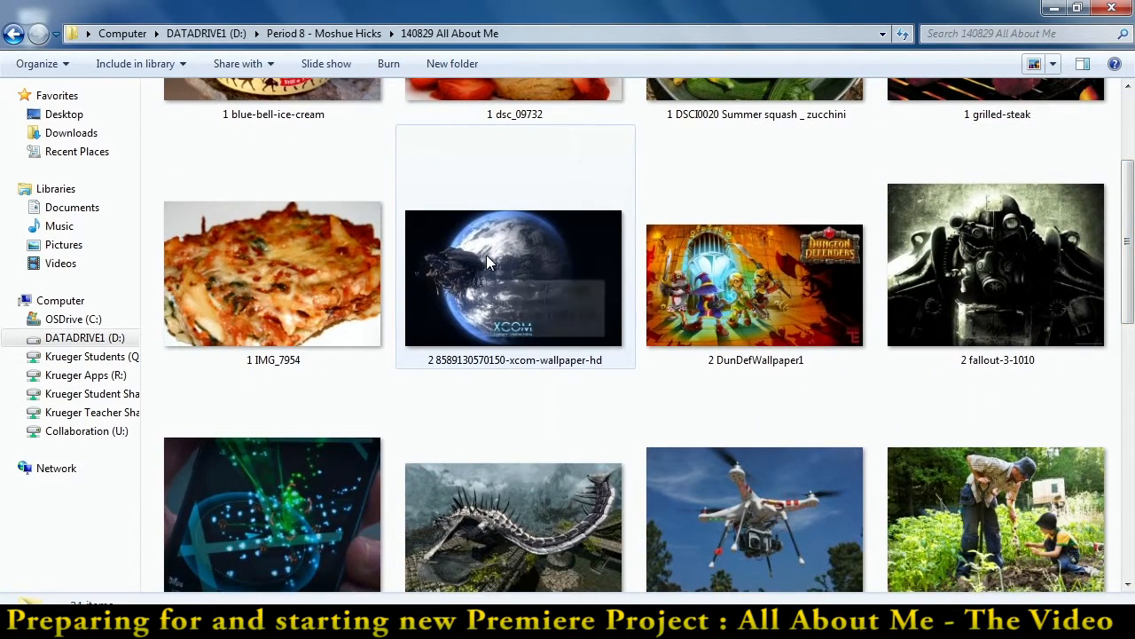
left_click_drag(1130, 228, 1131, 504)
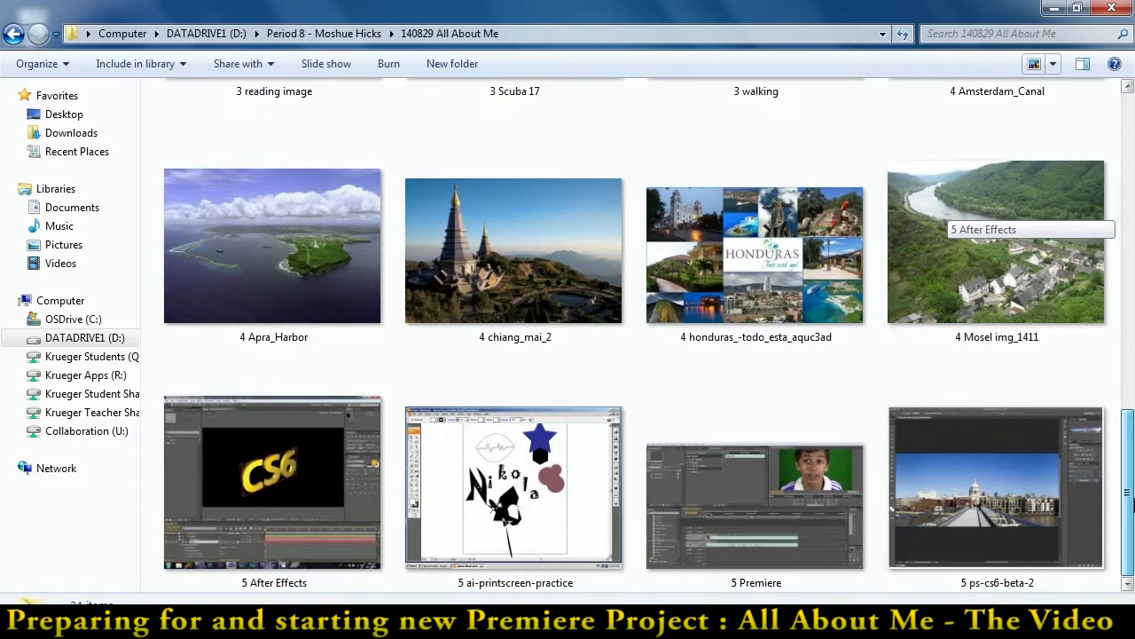
left_click_drag(1131, 502, 1131, 502)
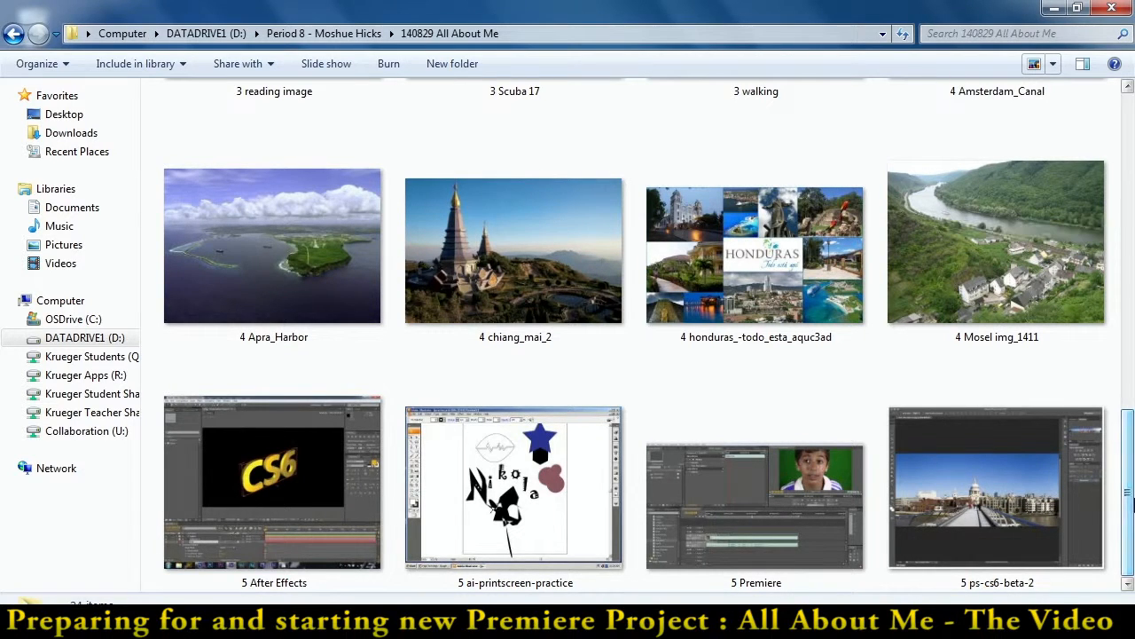
left_click(1053, 10)
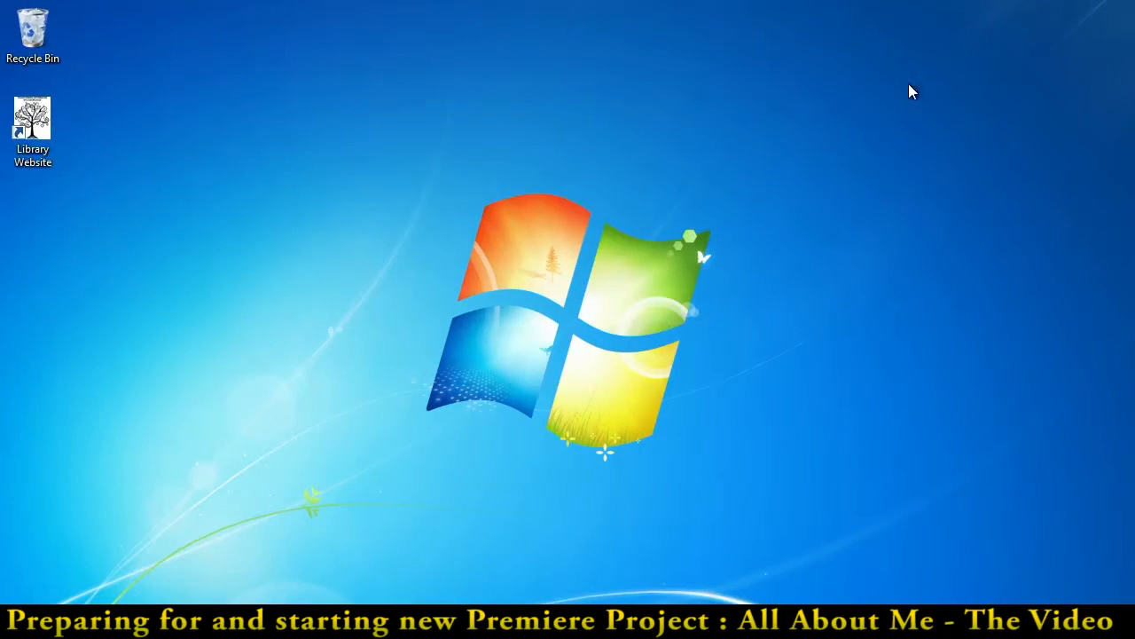
Find Adobe Premiere Pro CS6 by searching the installed programs for "pr" and launch it
left_click(23, 621)
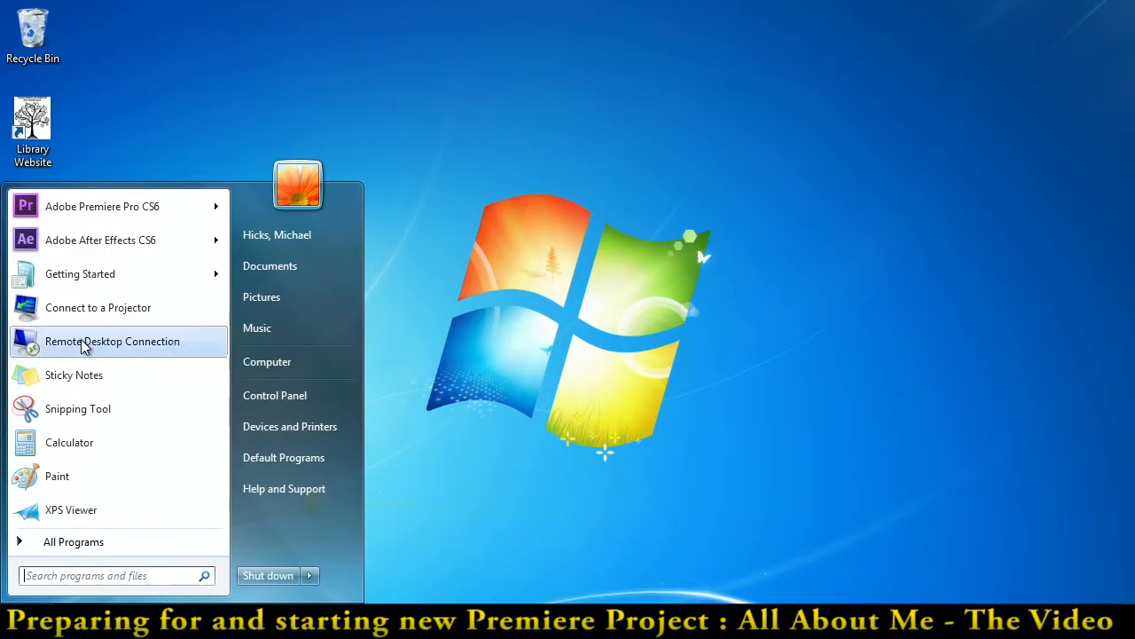
left_click(71, 545)
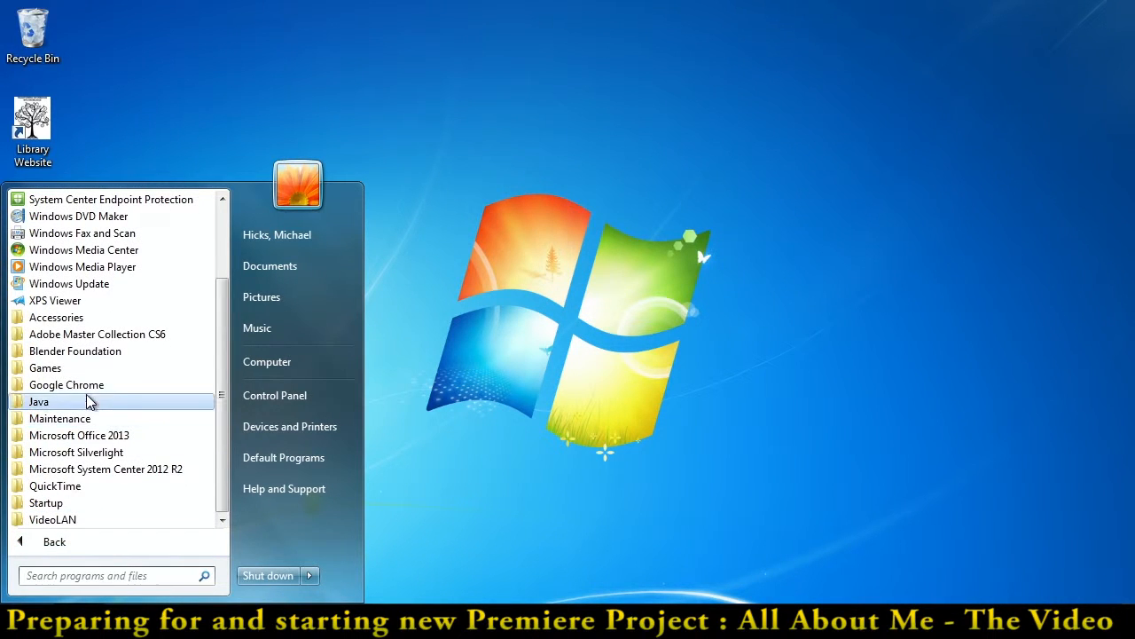
left_click(95, 337)
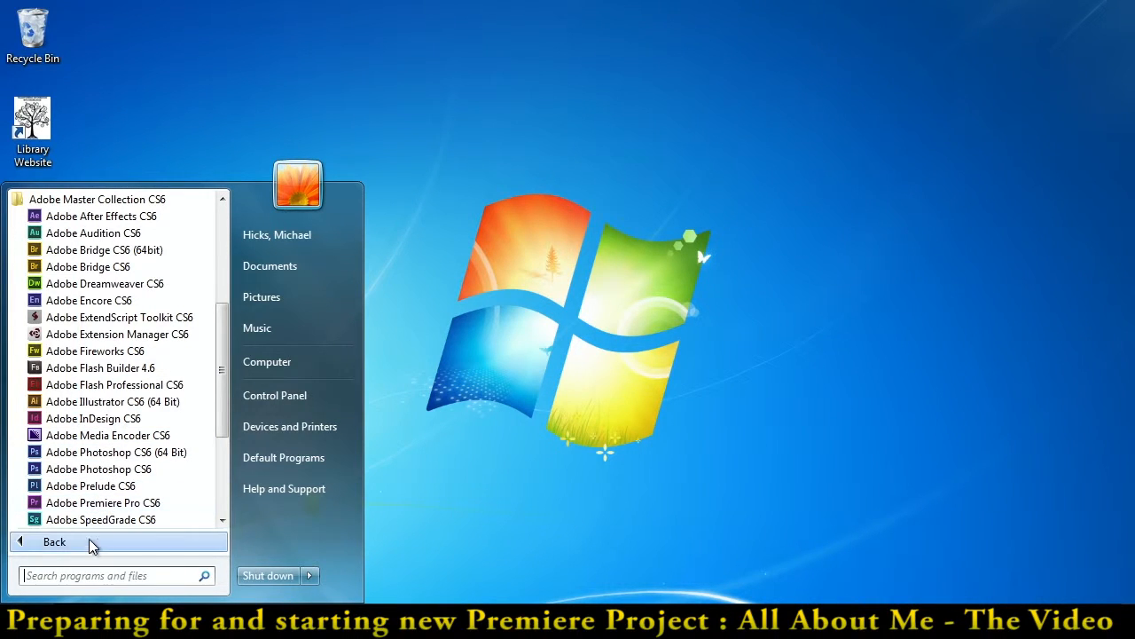
left_click(90, 576)
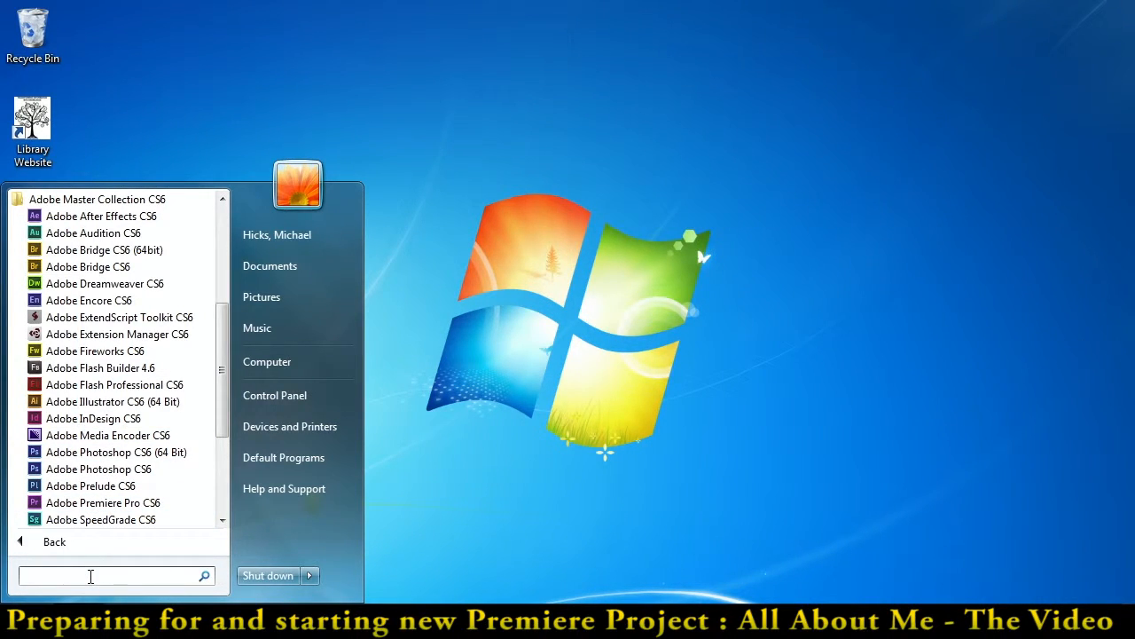
type("pr")
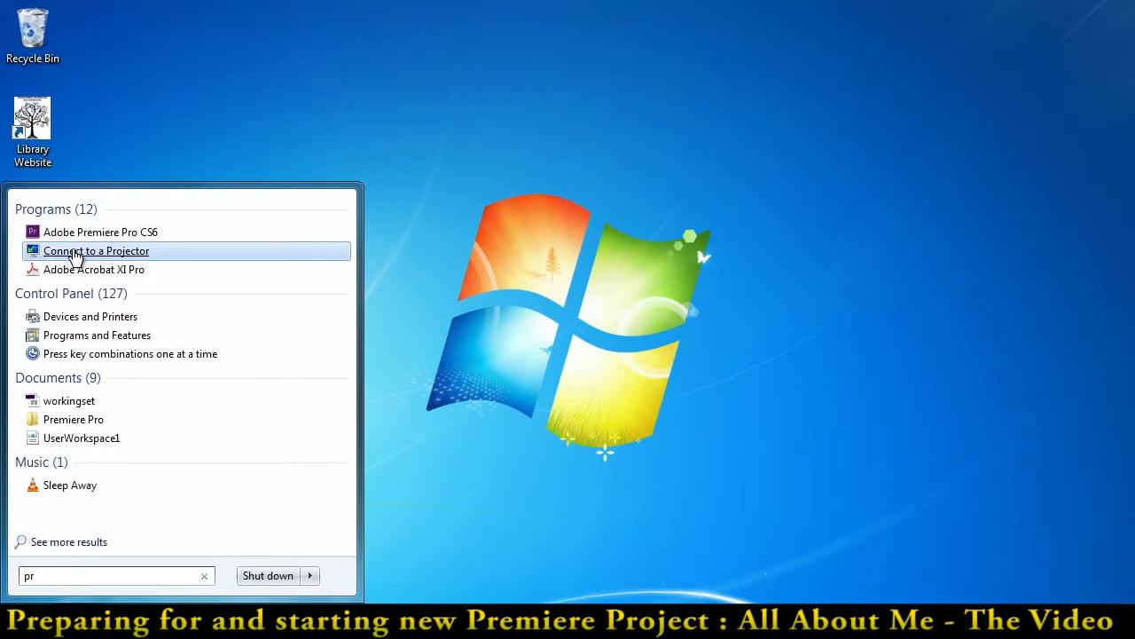
left_click(78, 233)
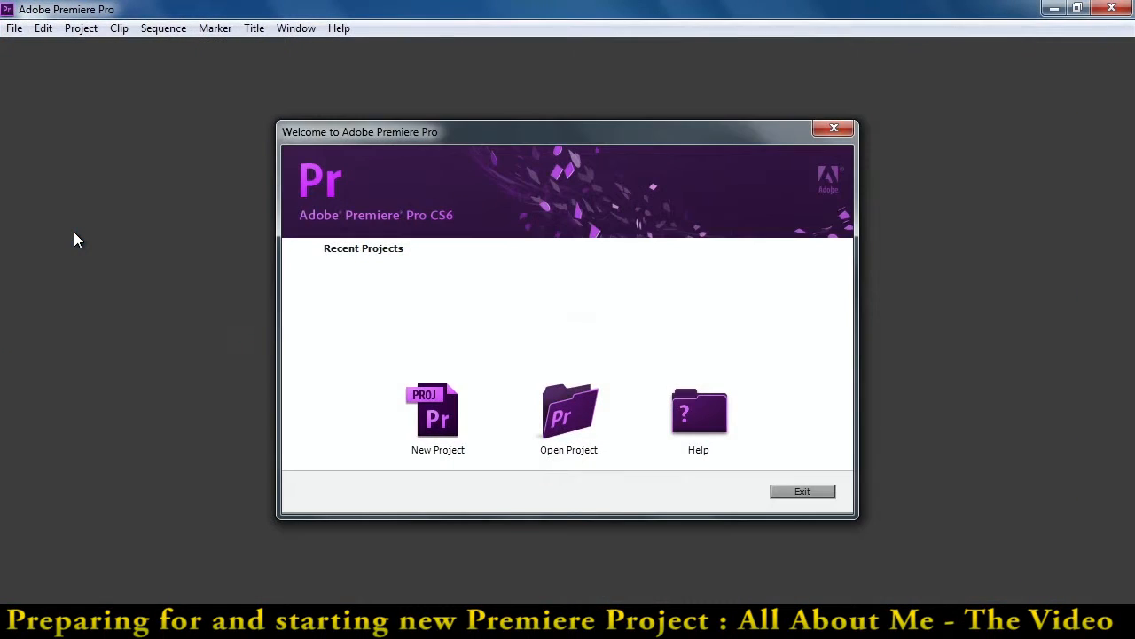
Start a new project and set its location to the 140916 All About Me - The Video folder, within Period 8 on drive D, copying the folder name
left_click(438, 418)
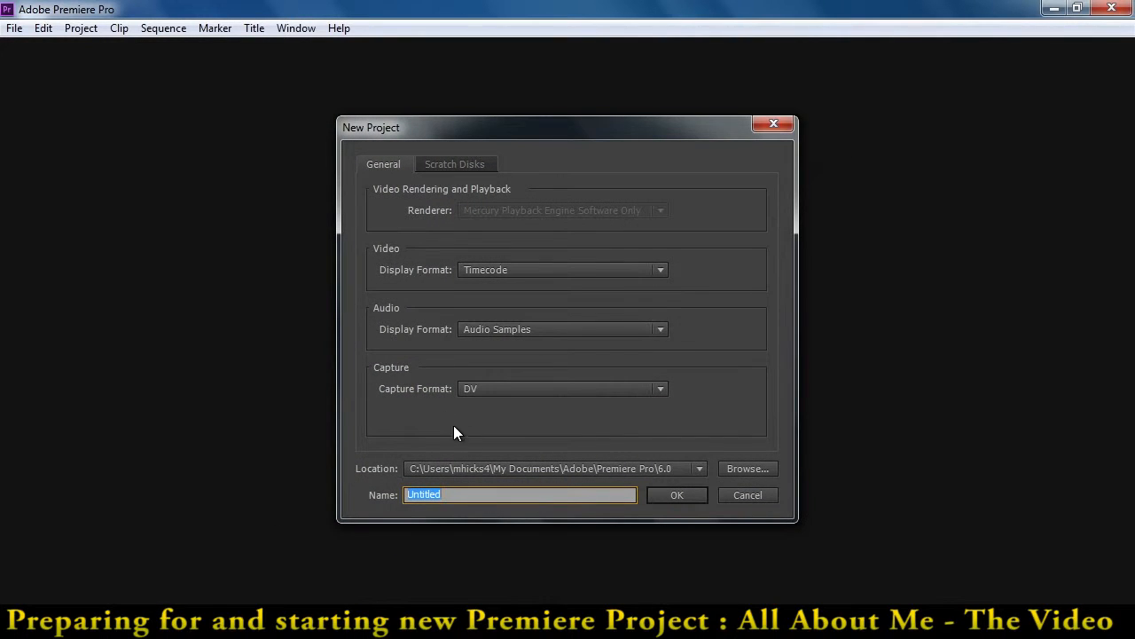
left_click(733, 471)
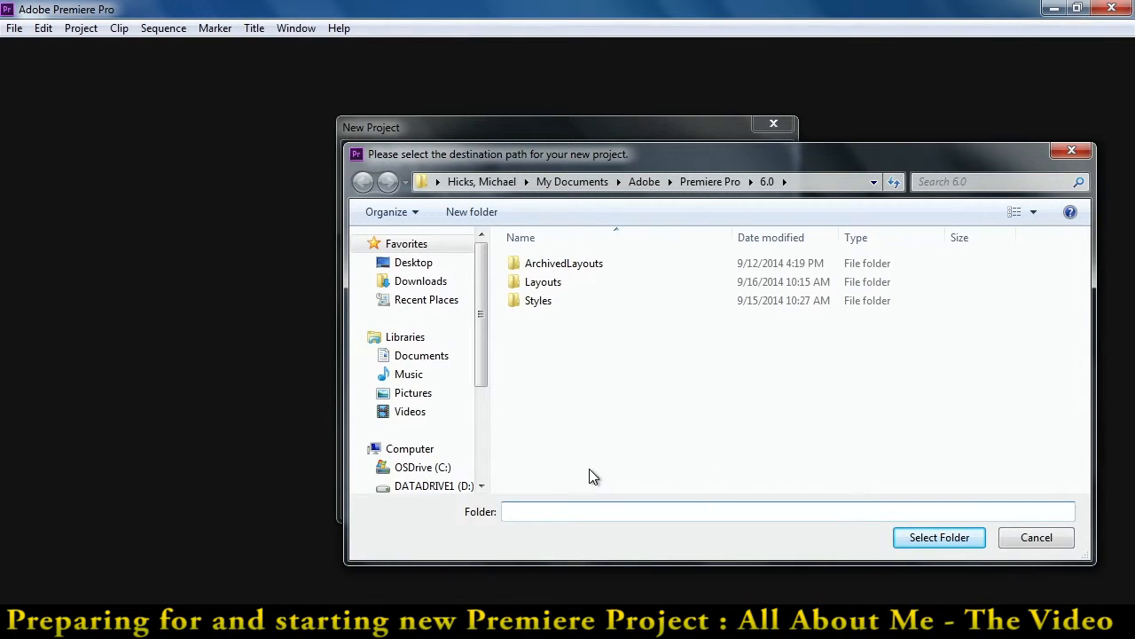
left_click(443, 486)
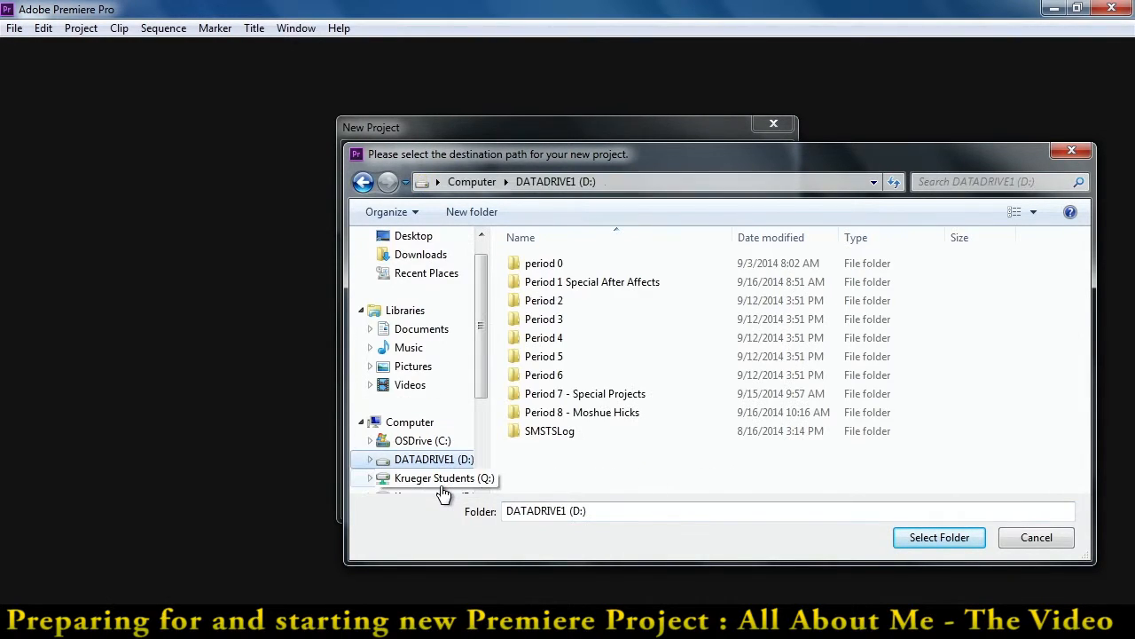
double_click(554, 413)
double_click(578, 283)
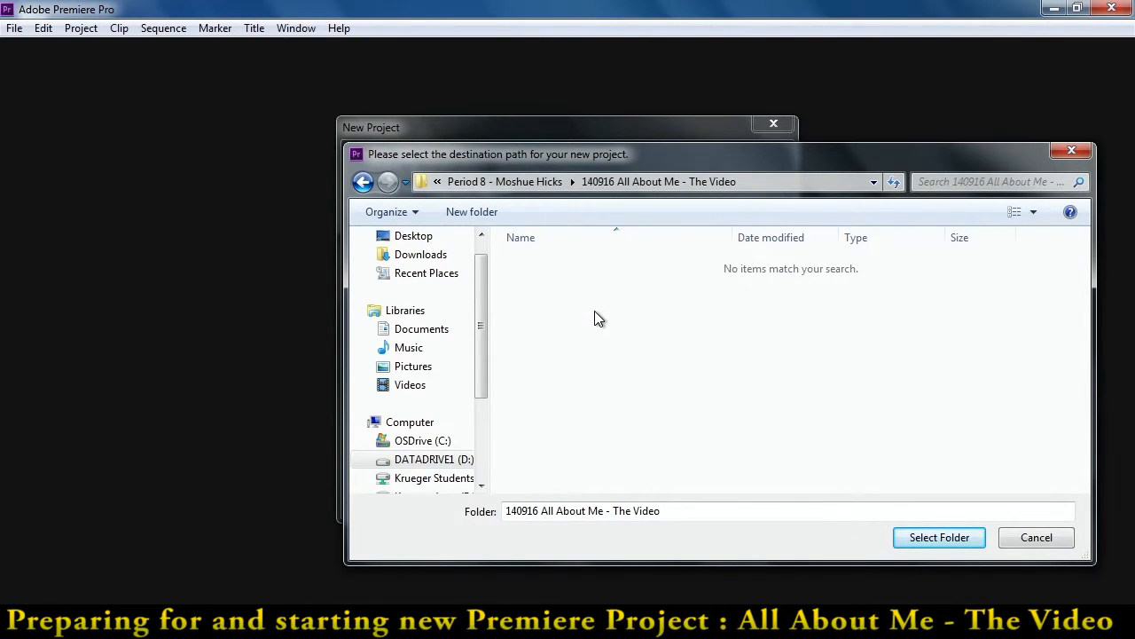
left_click_drag(672, 504, 493, 515)
key("ctrl+c")
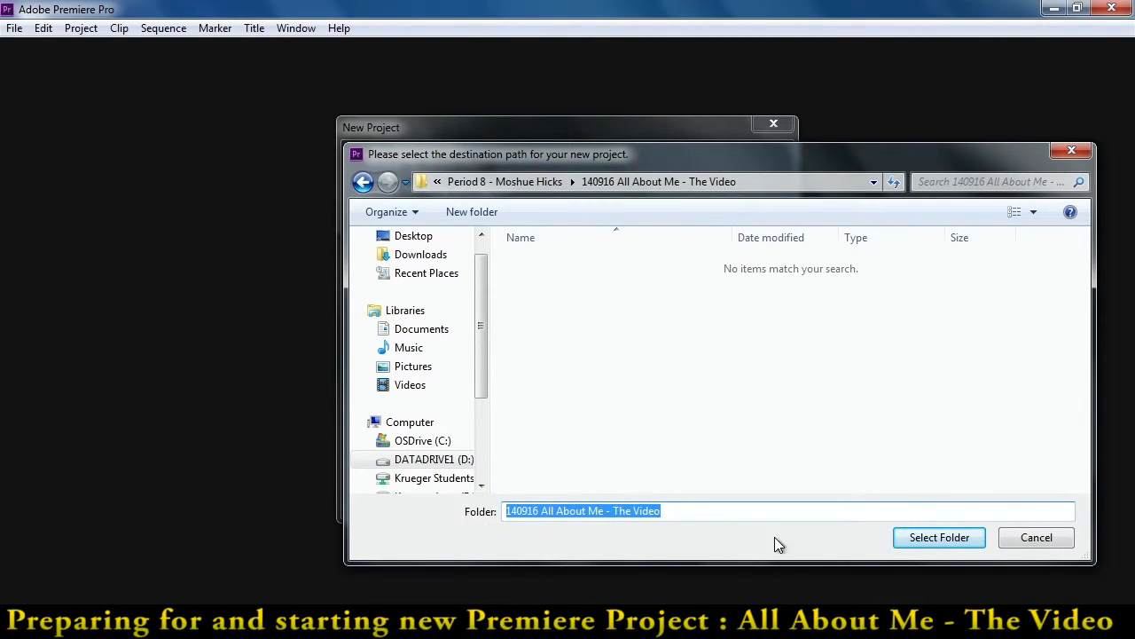
left_click(916, 542)
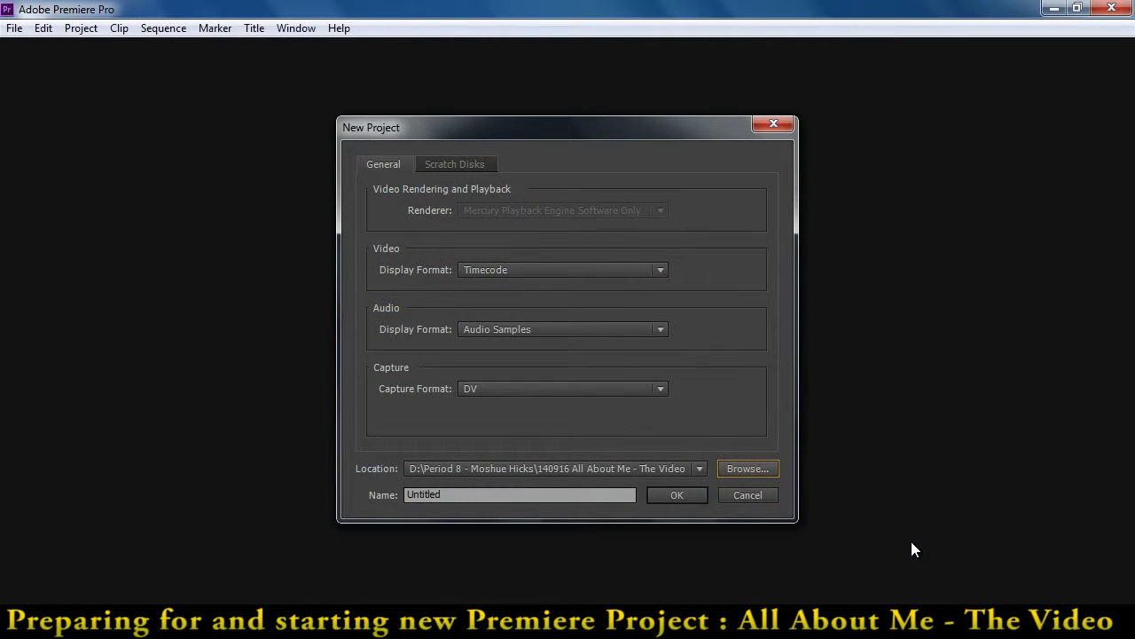
Name the project 140916 All About Me - The Video and create it
left_click_drag(607, 493, 394, 494)
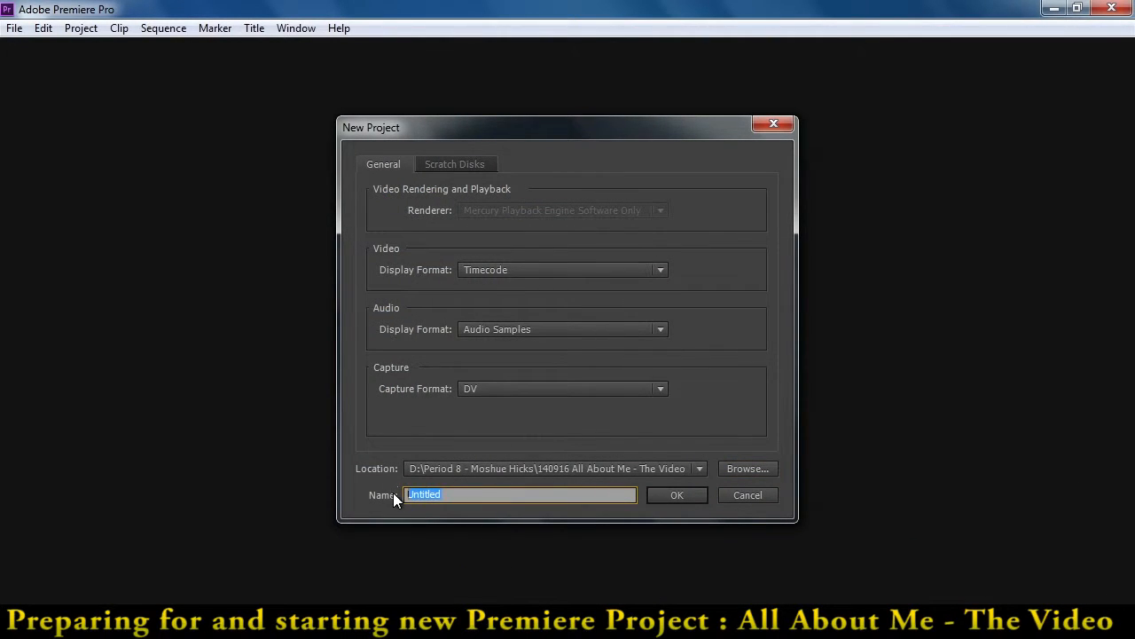
key("ctrl+v")
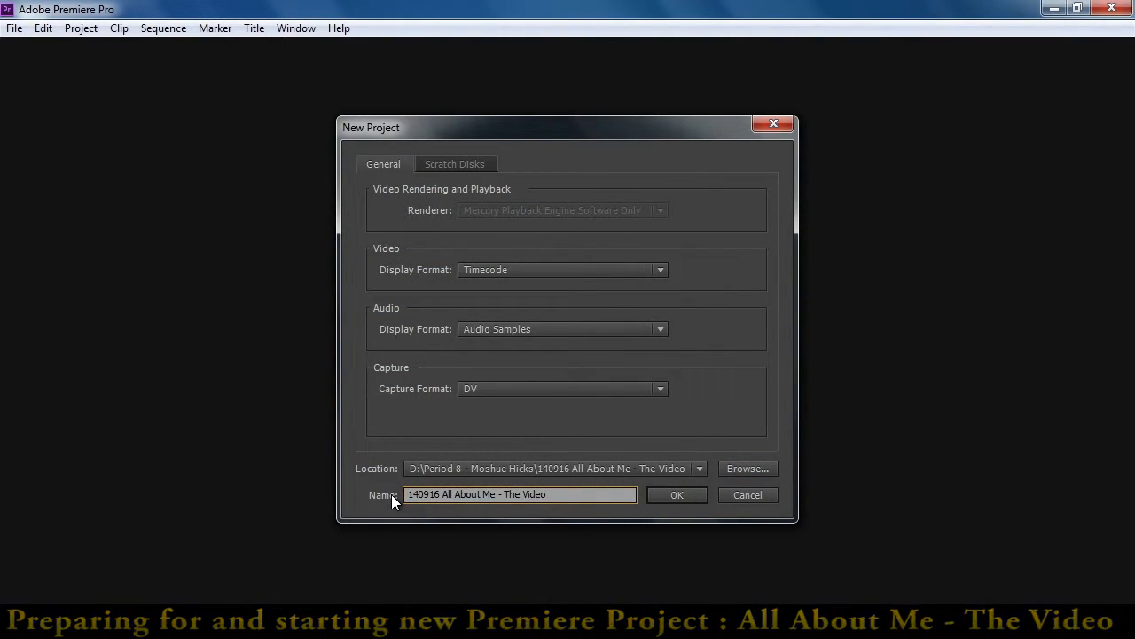
left_click(676, 494)
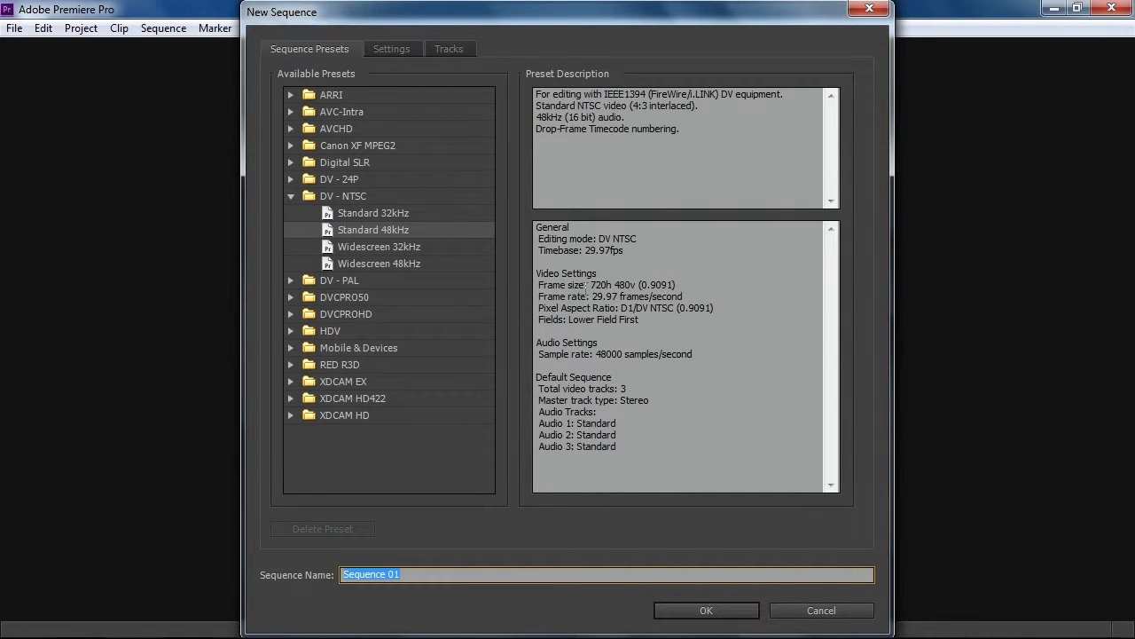
Check the frame size of the DV - NTSC Standard 48kHz preset and create a sequence named Master with it
left_click_drag(592, 284, 636, 285)
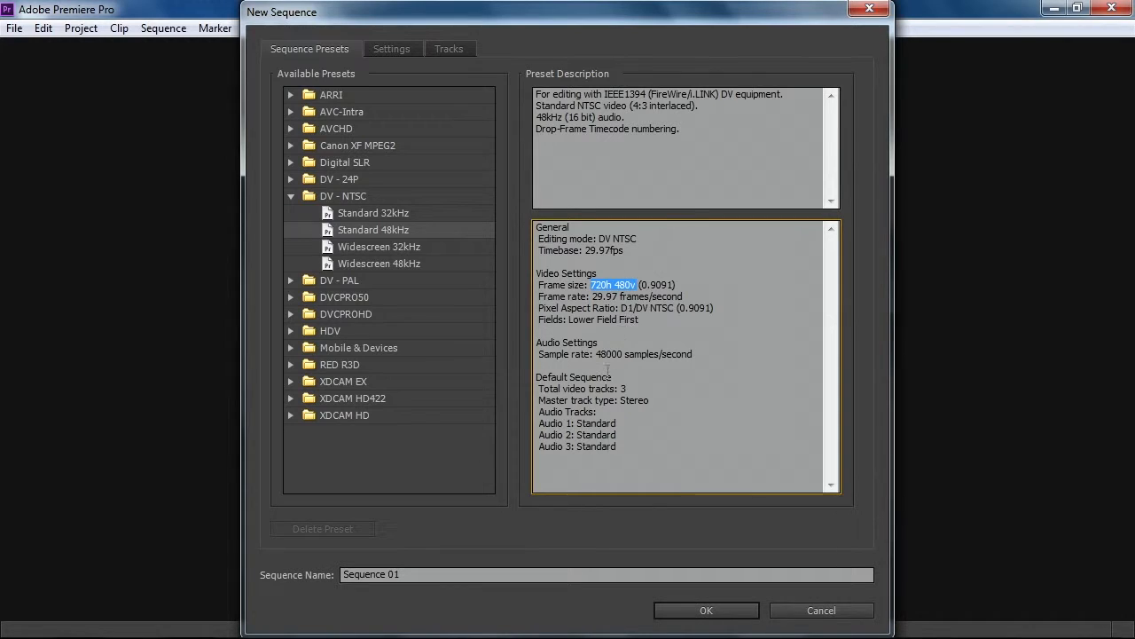
left_click_drag(438, 573, 324, 576)
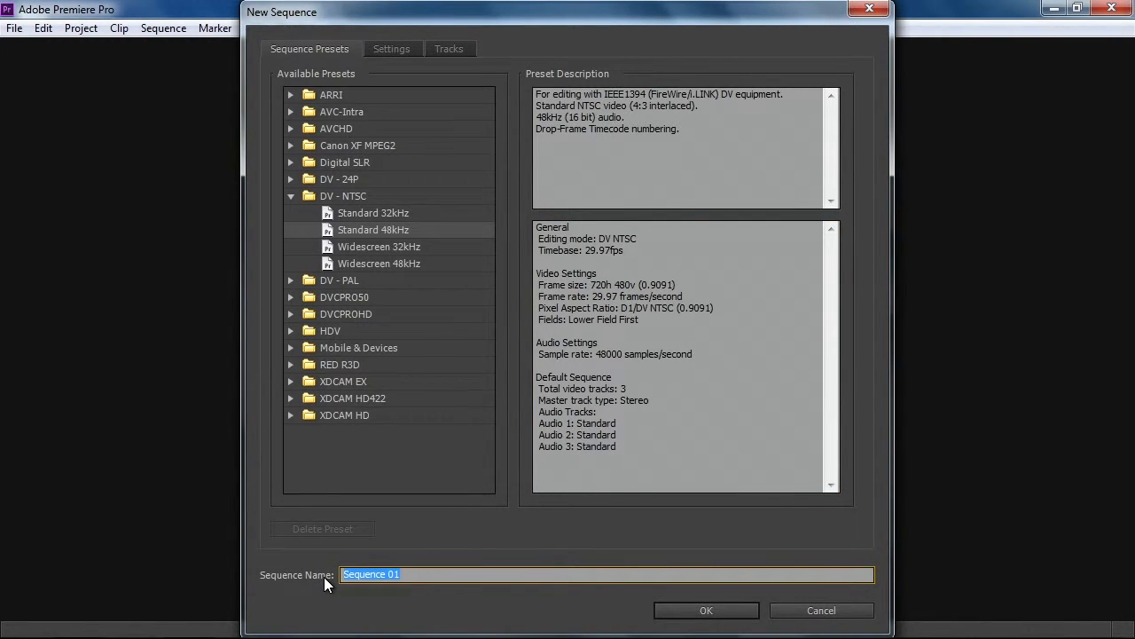
type("Master")
key("Return")
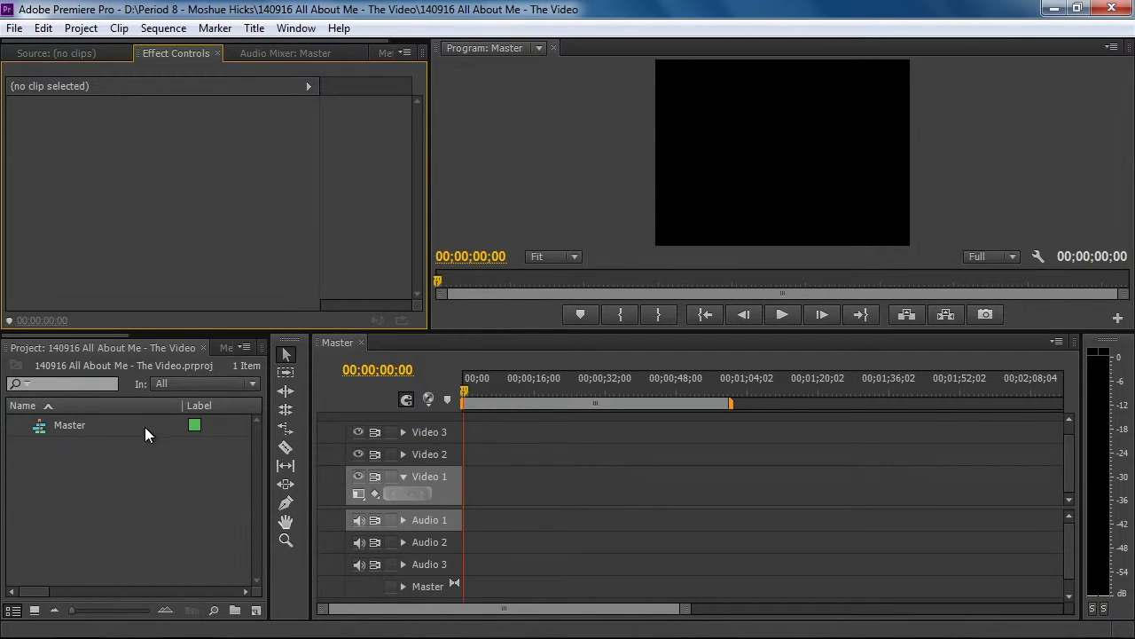
left_click_drag(463, 389, 671, 394)
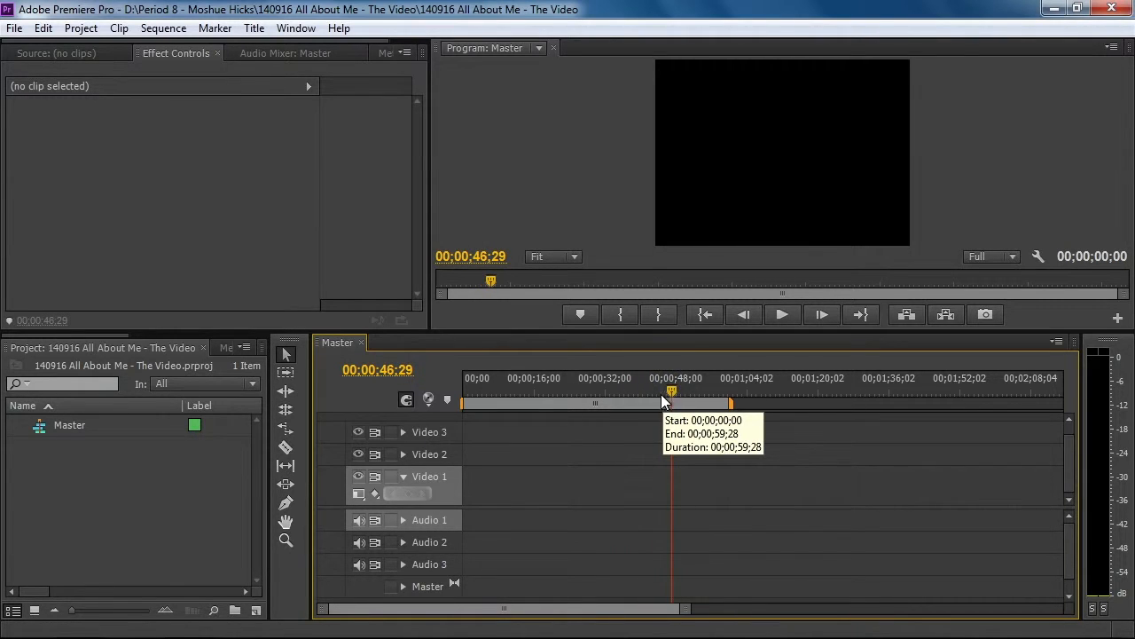
left_click_drag(673, 388, 461, 392)
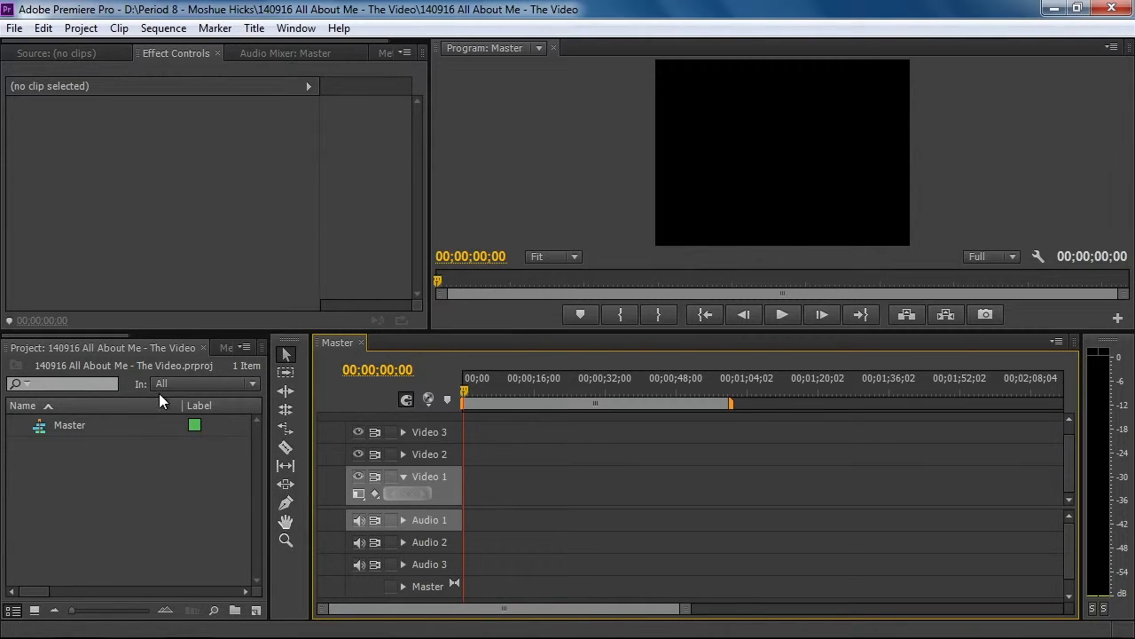
double_click(139, 520)
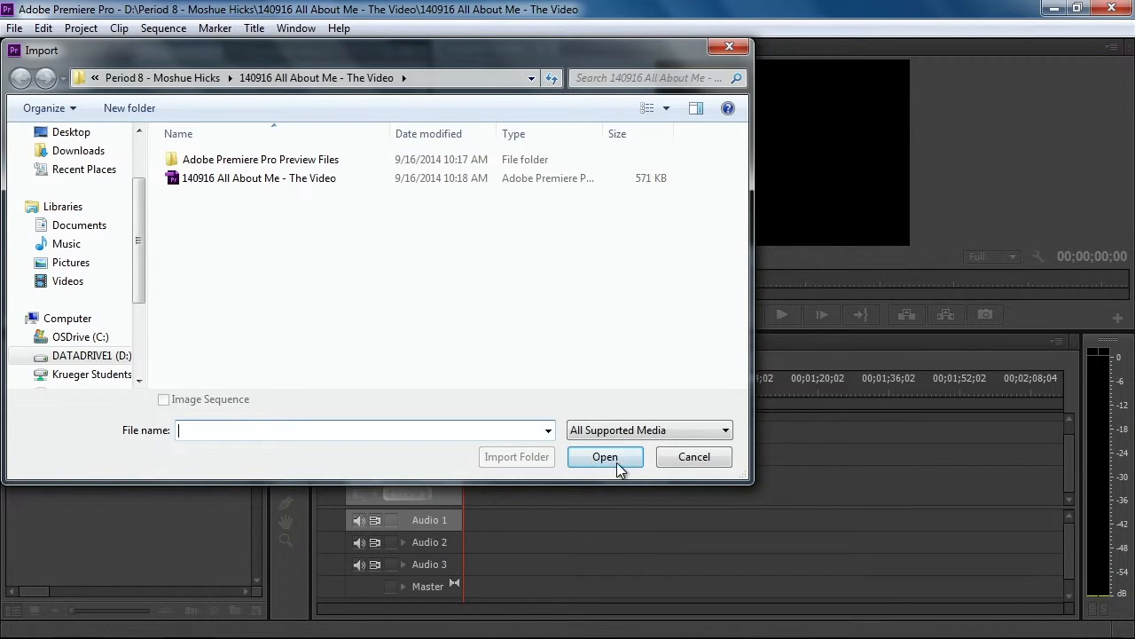
left_click(669, 455)
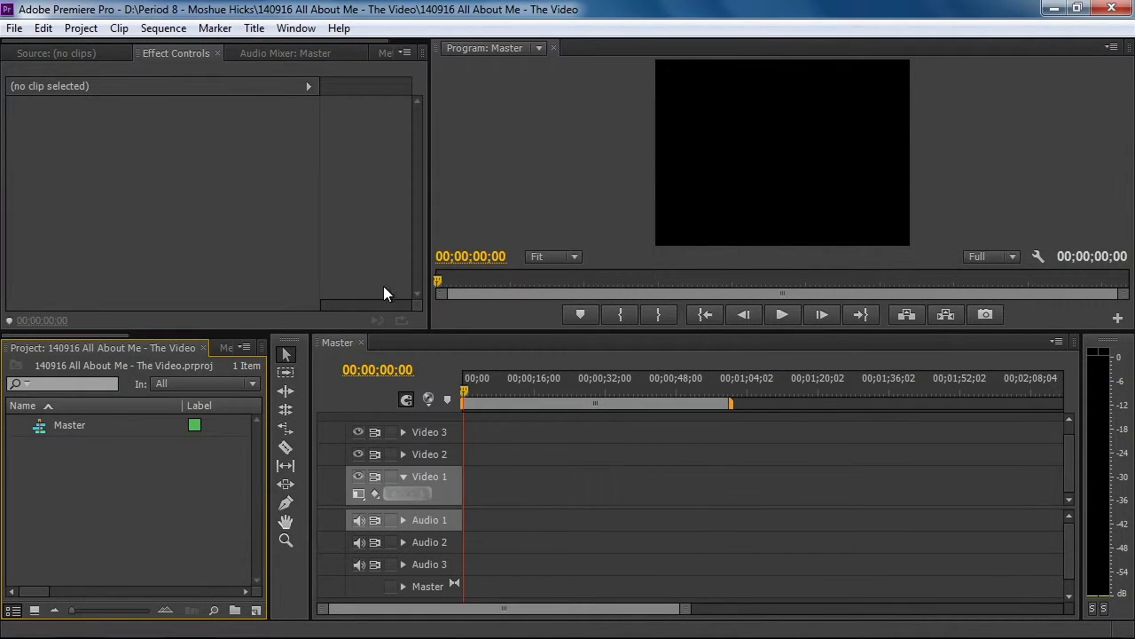
Import the whole 140829 All About Me folder from the Period 8 folder on drive D and check the imported bin's contents
left_click(15, 27)
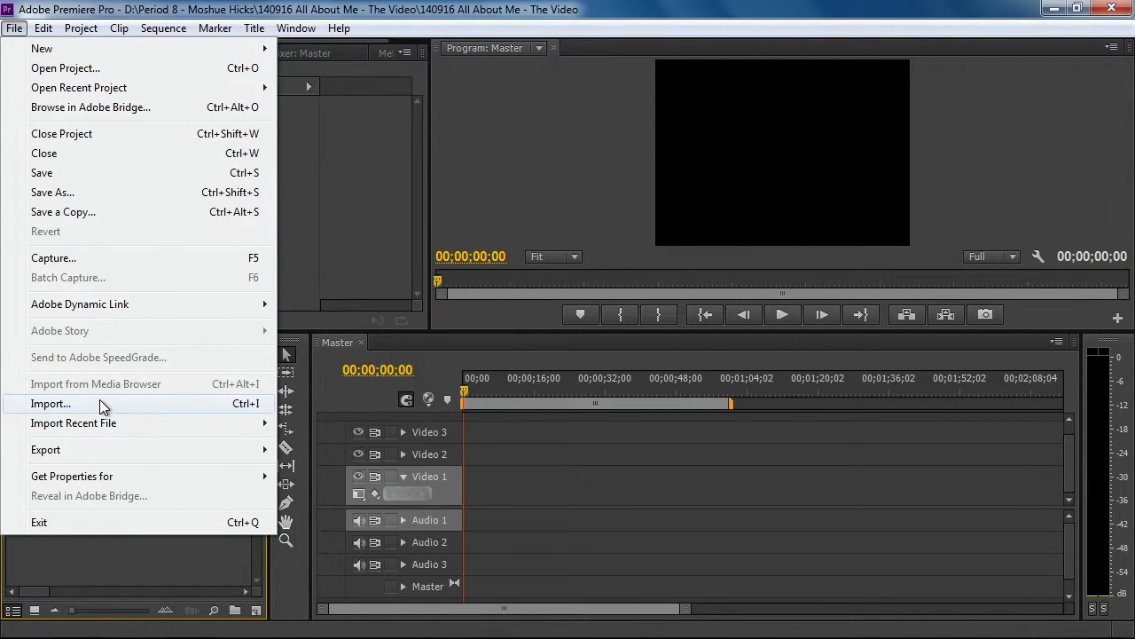
left_click(233, 409)
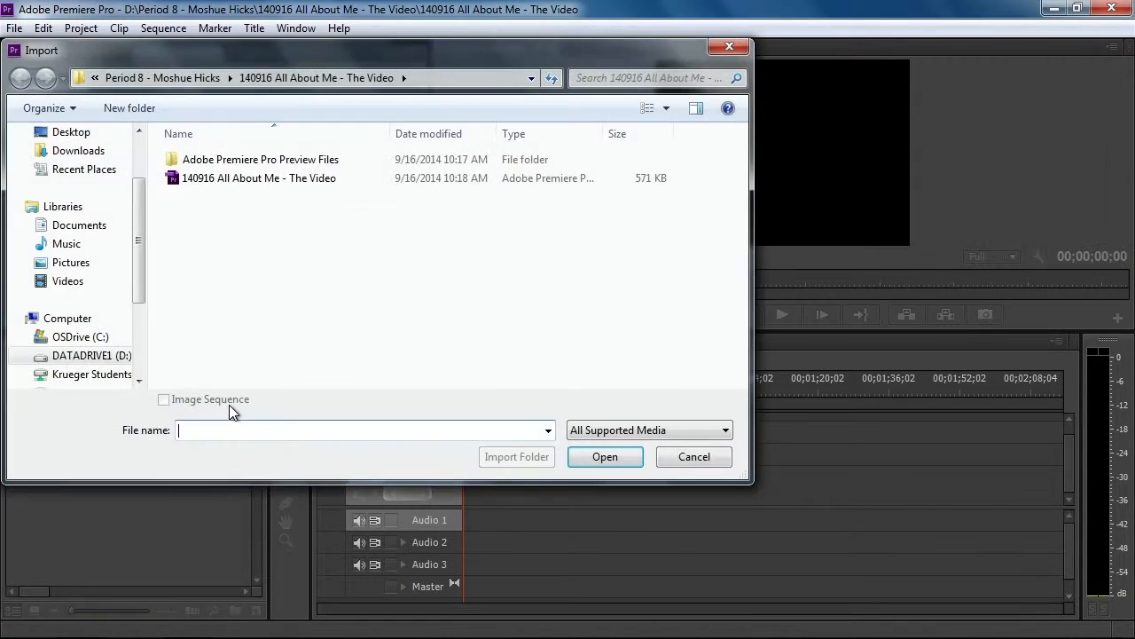
left_click(119, 359)
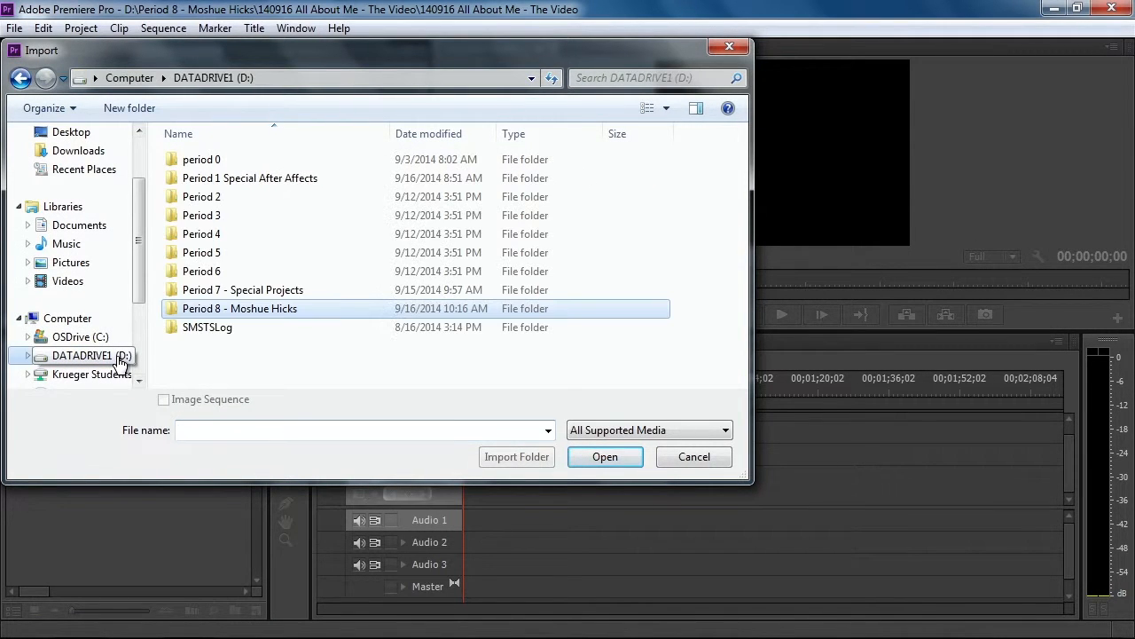
double_click(199, 315)
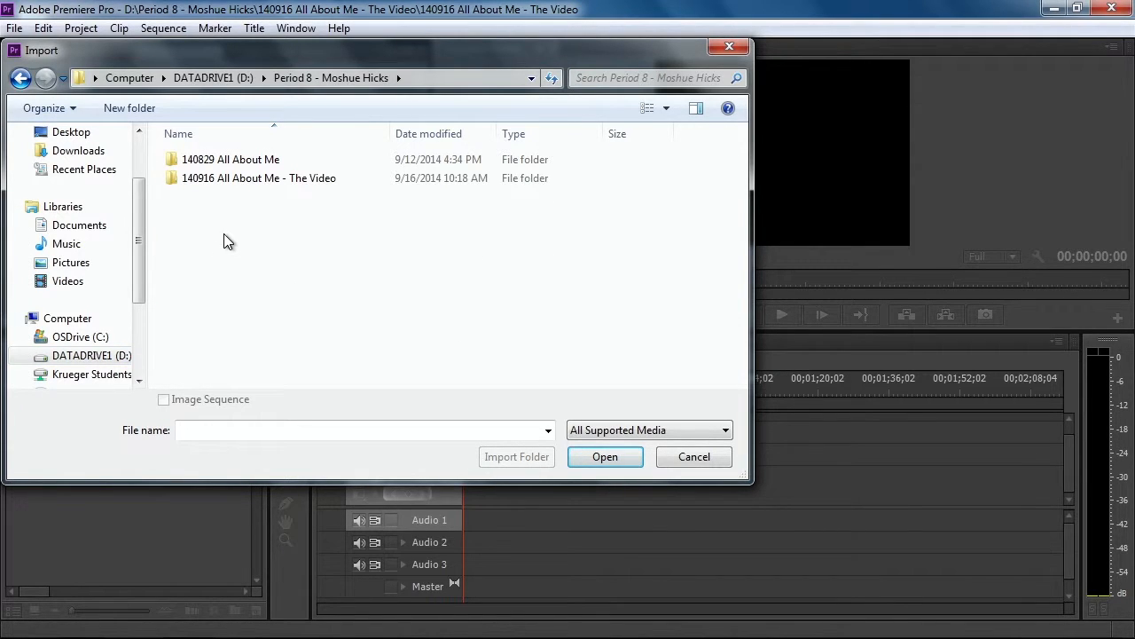
double_click(232, 160)
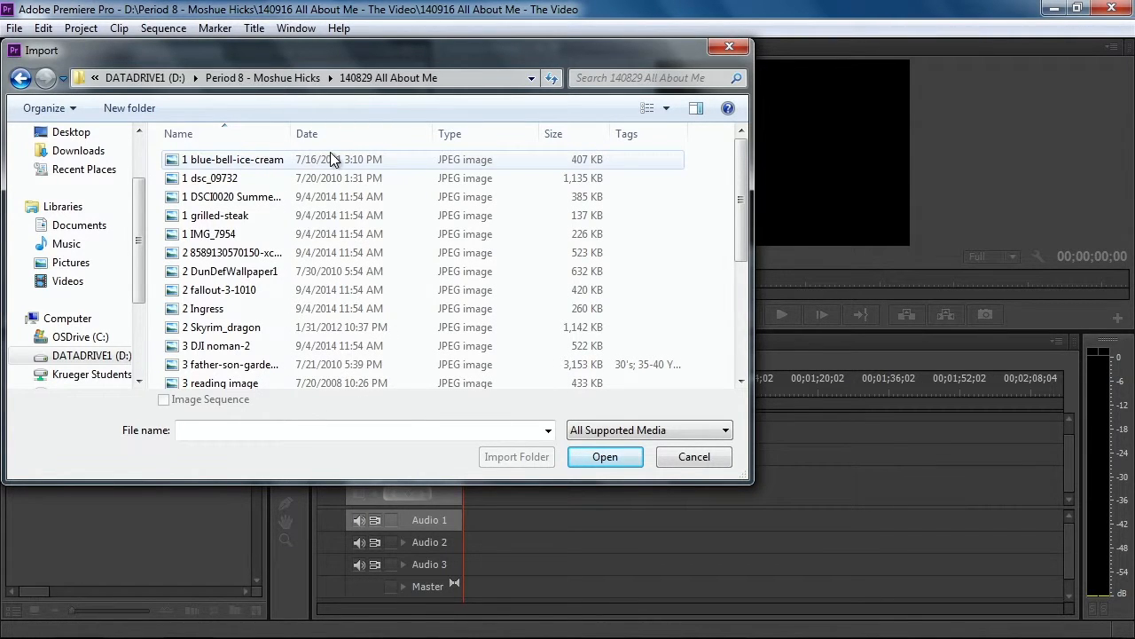
left_click_drag(404, 163, 187, 260)
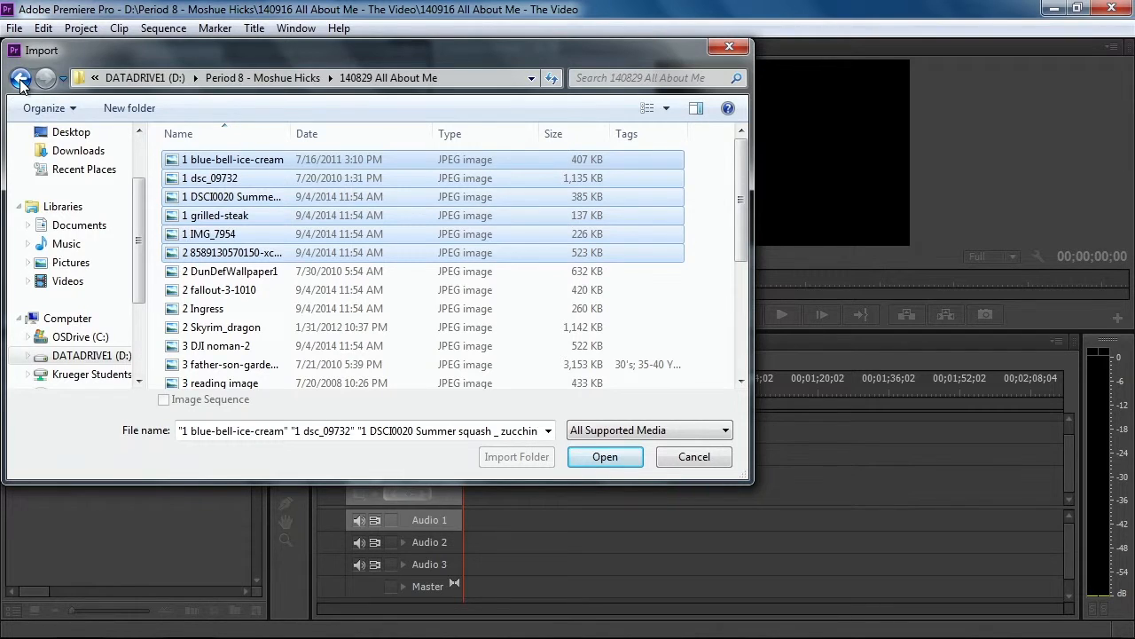
left_click(19, 80)
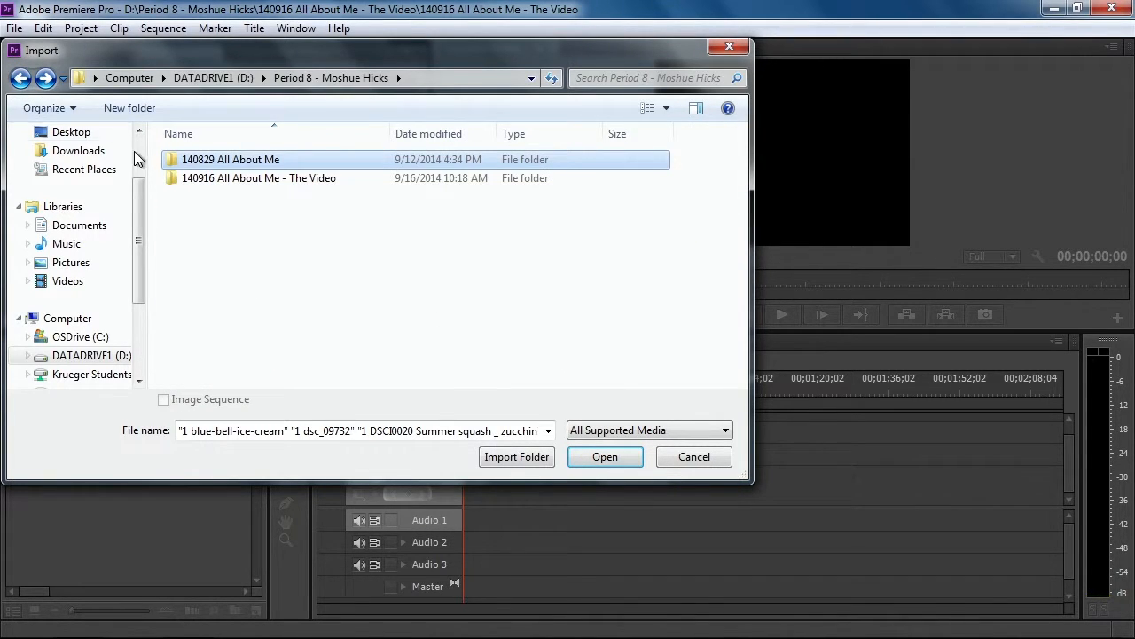
left_click(507, 455)
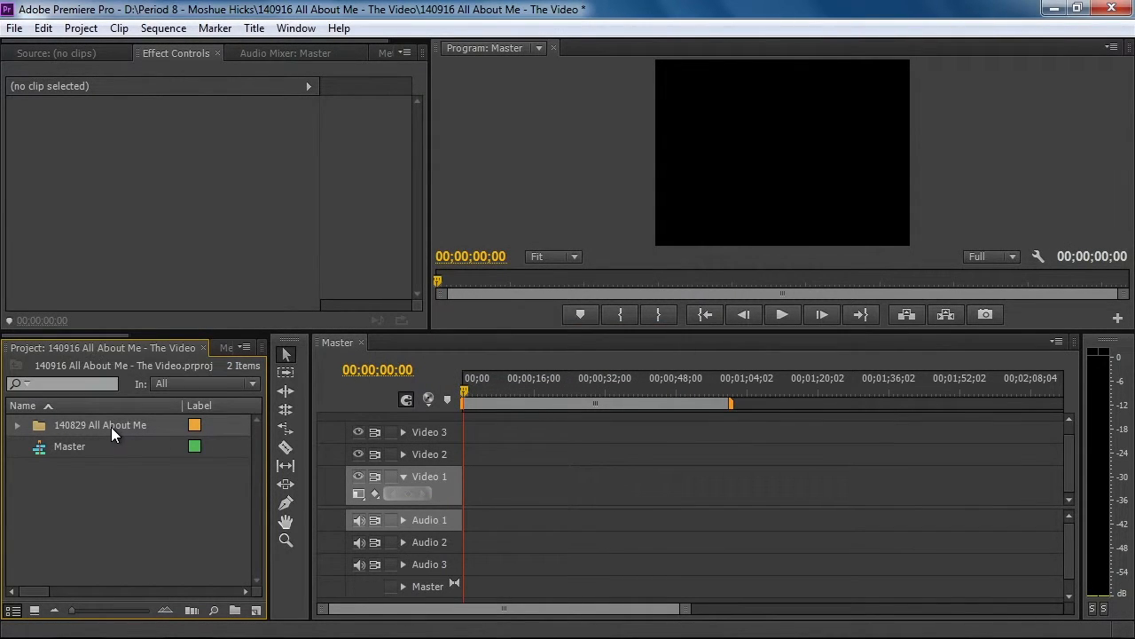
right_click(18, 427)
left_click(17, 427)
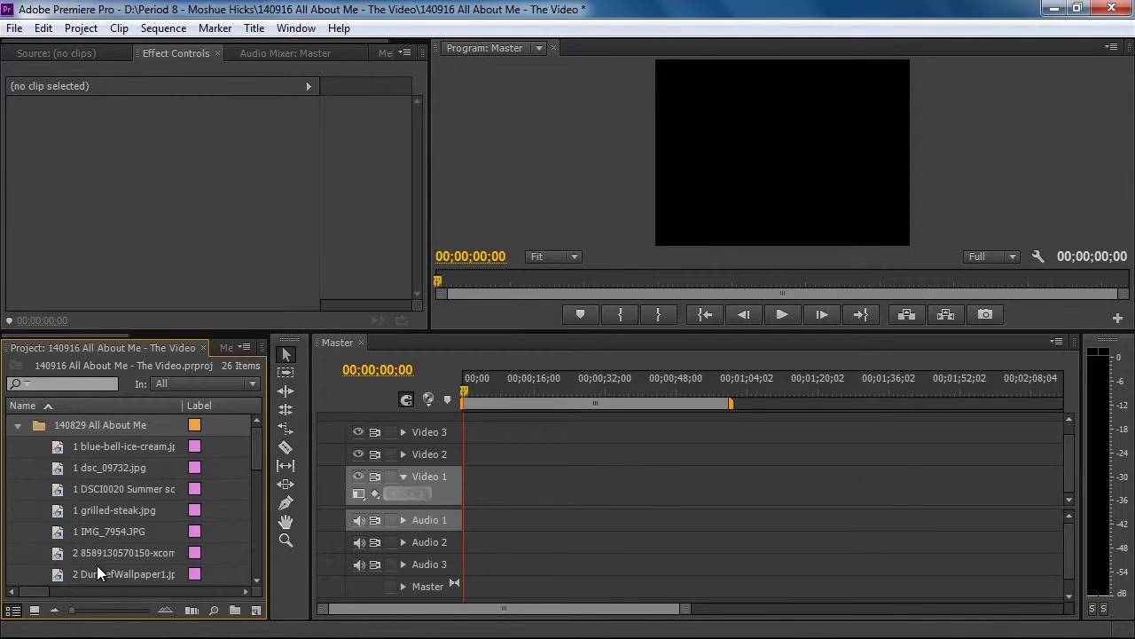
left_click(16, 425)
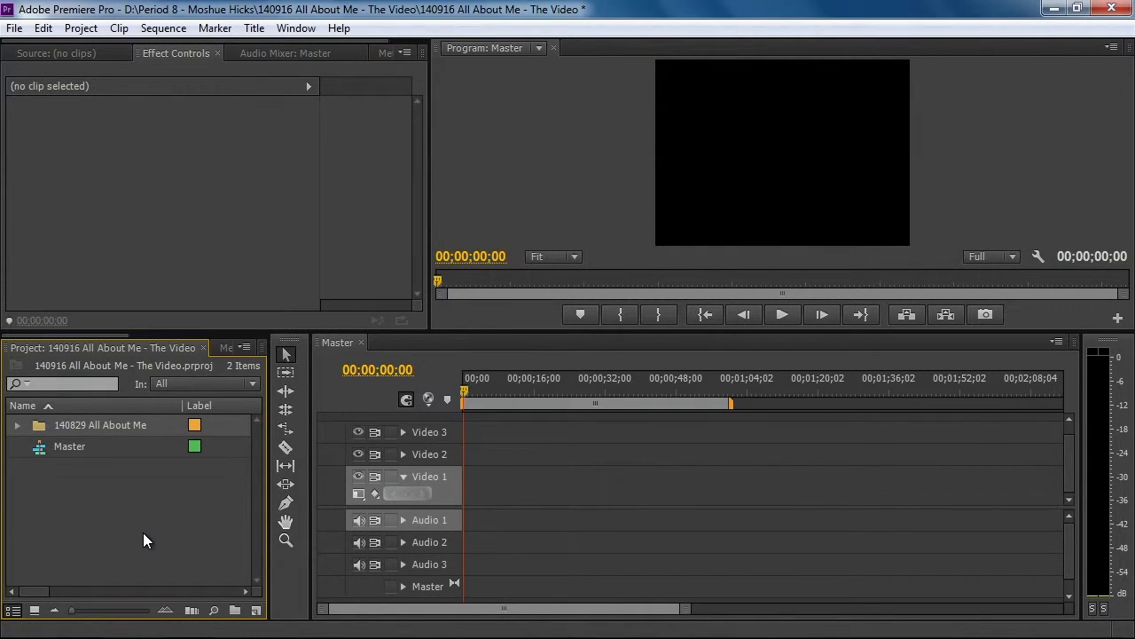
Create a new sequence named 1 - Food with the DV - NTSC Standard 48kHz preset
left_click(255, 610)
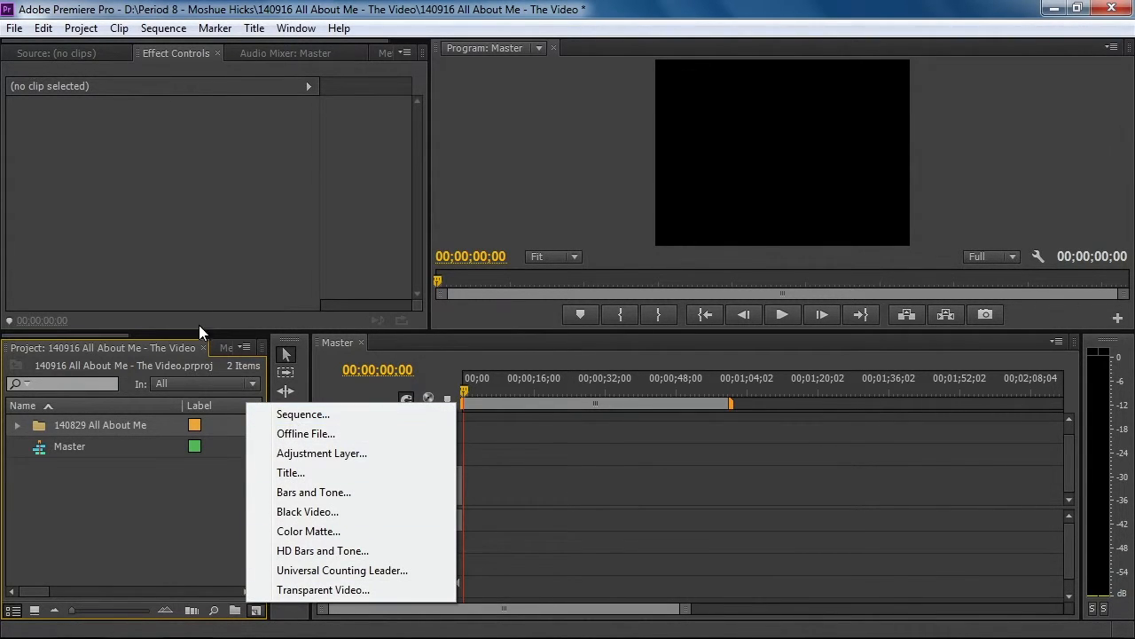
left_click(15, 29)
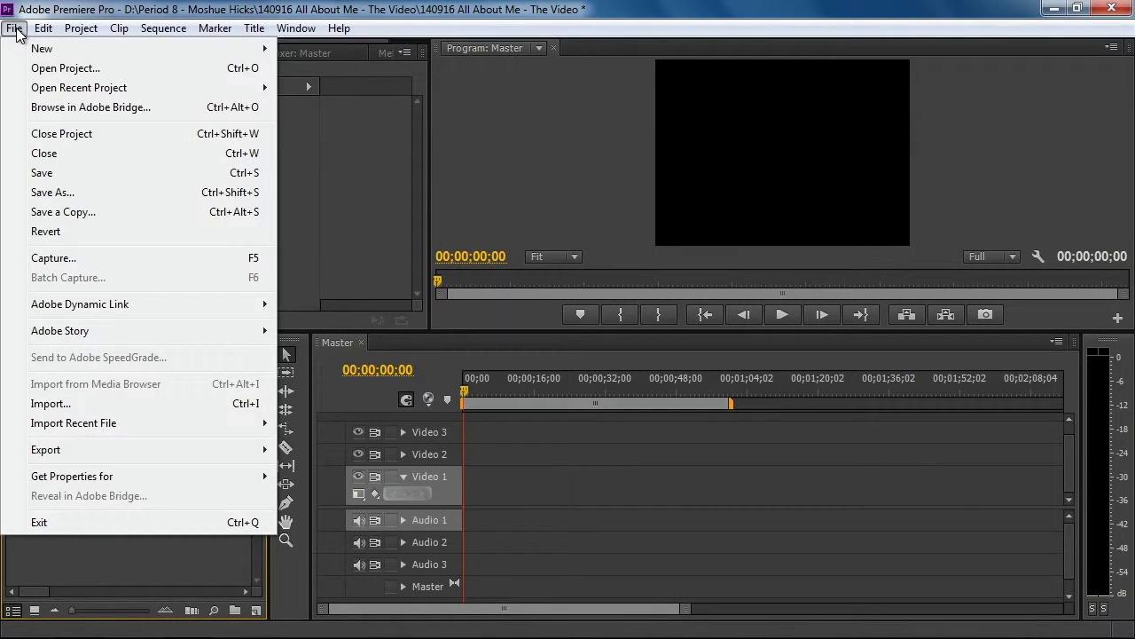
mouse_move(65, 49)
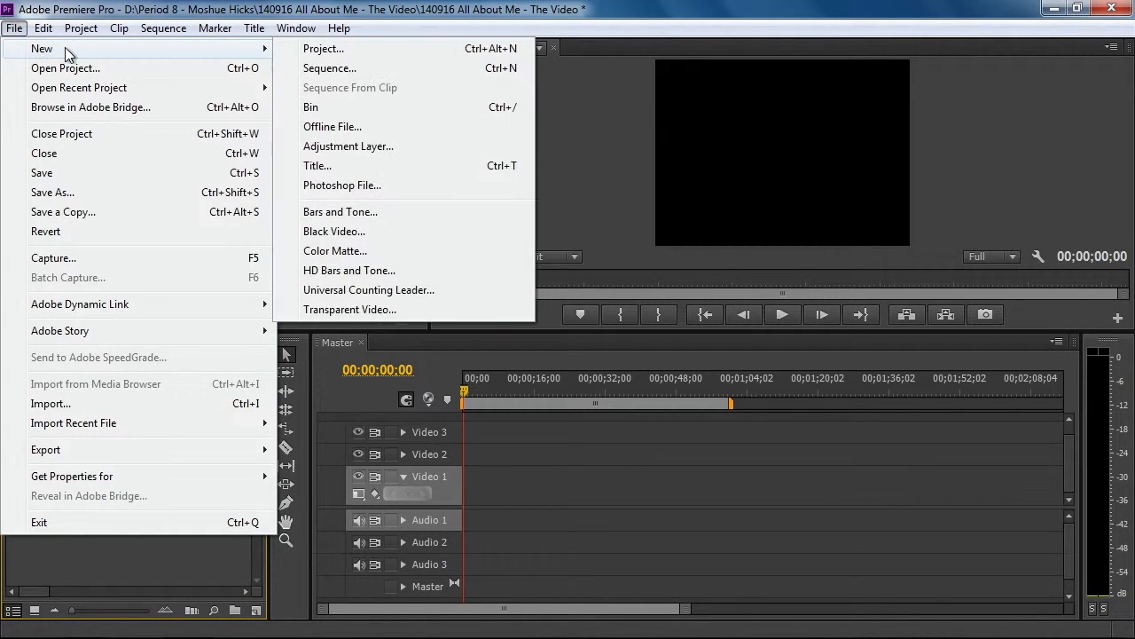
left_click(330, 68)
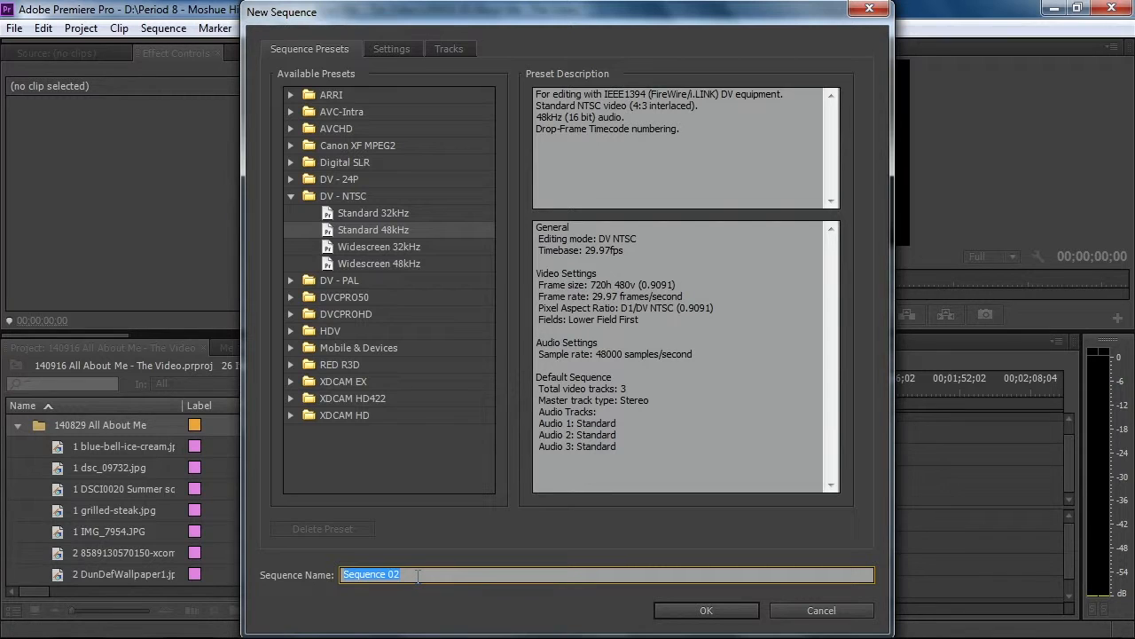
type("1 - Food")
key("Return")
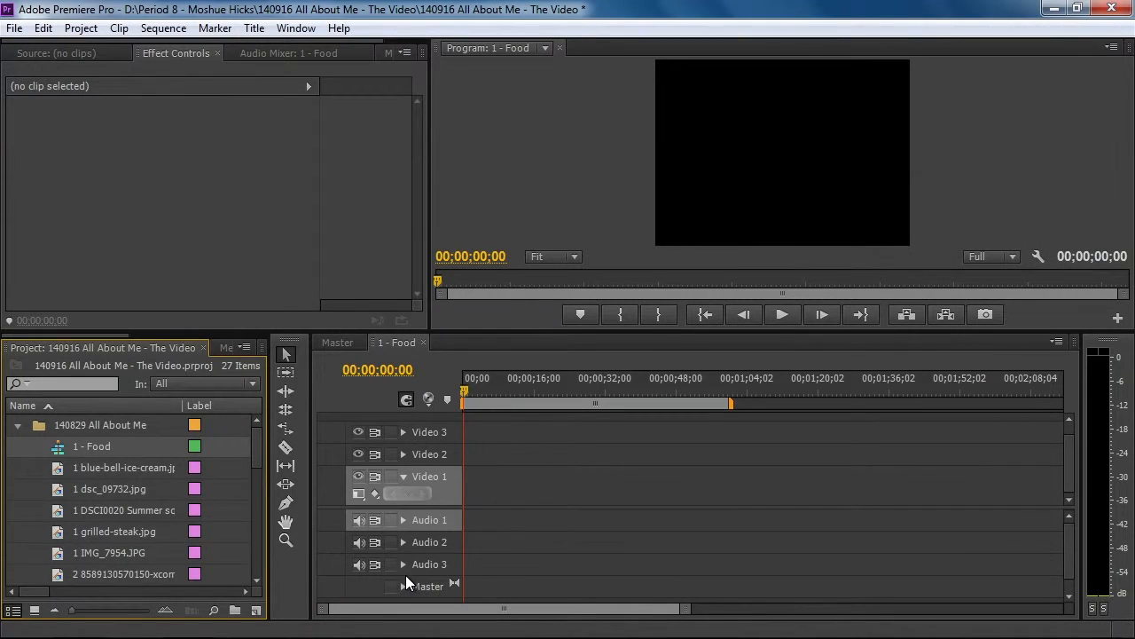
Move the 1 - Food sequence out of the 140829 All About Me bin to the project's top level, and check both sequence timelines
left_click_drag(61, 454, 7, 421)
left_click(55, 447)
left_click_drag(60, 454, 27, 456)
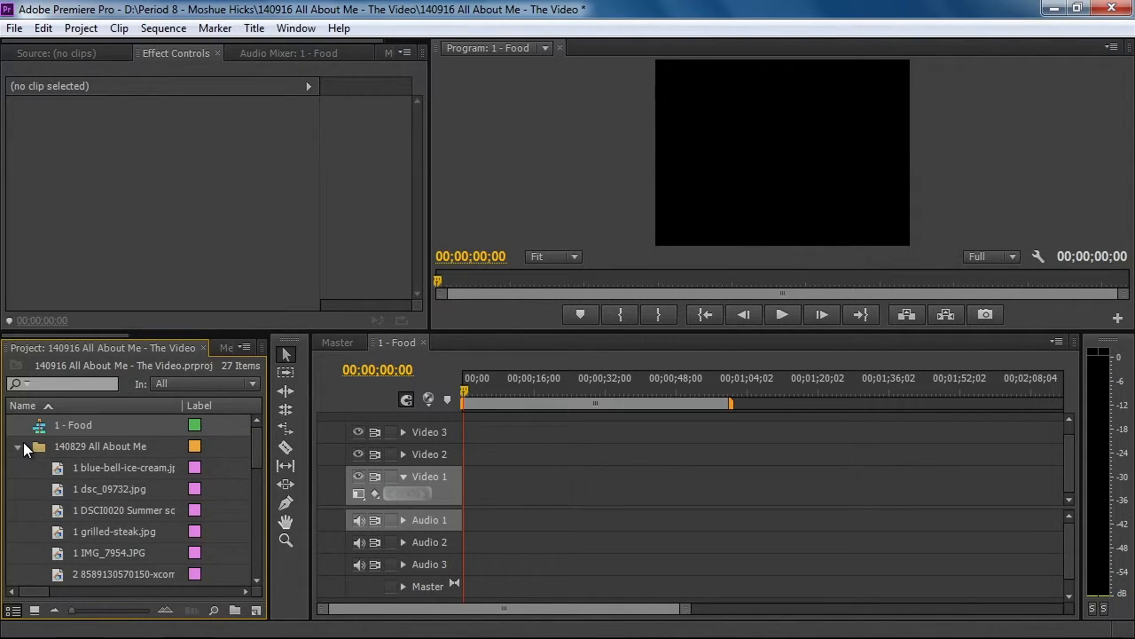
left_click(18, 447)
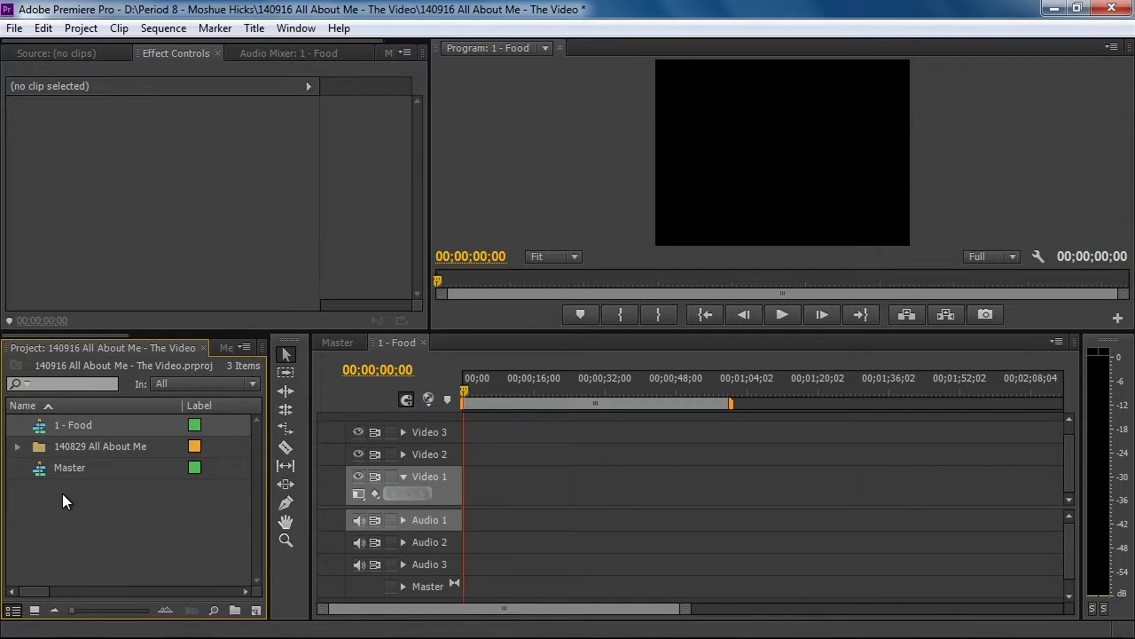
left_click(340, 341)
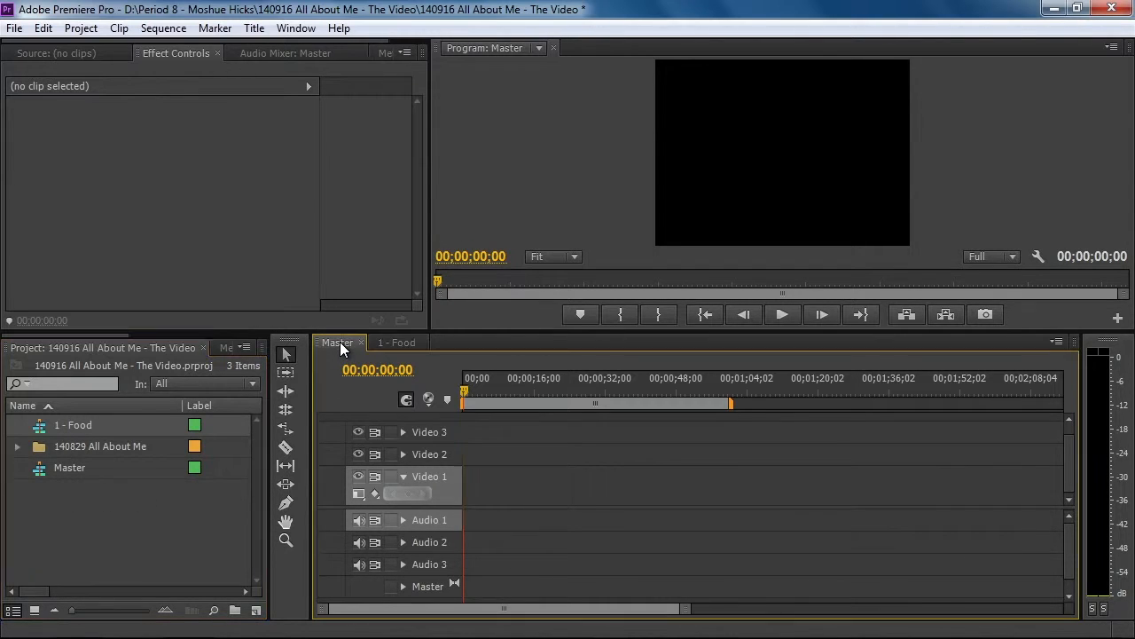
left_click(393, 341)
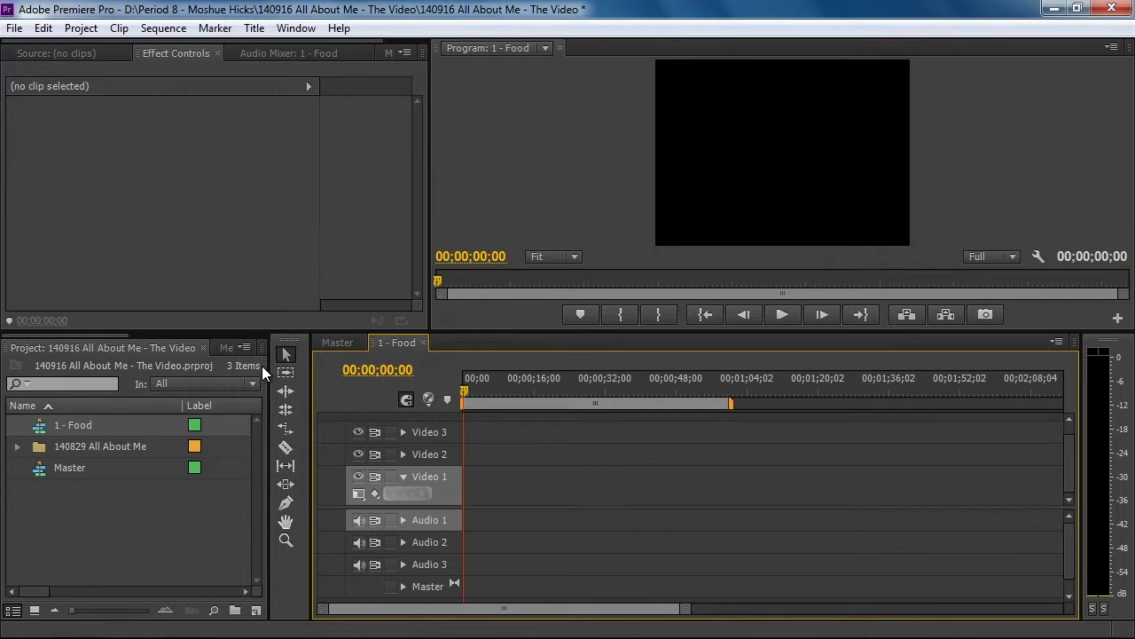
Expand the 140829 All About Me bin and select the five food pictures whose names start with 1
left_click(17, 448)
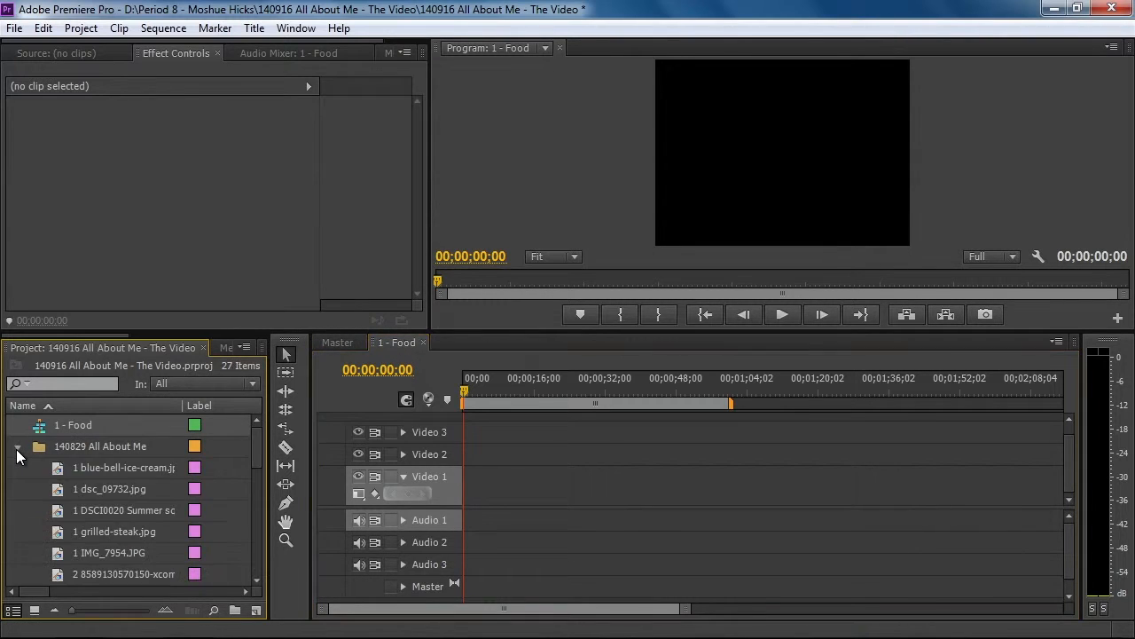
left_click(92, 467)
left_click(99, 486, "shift")
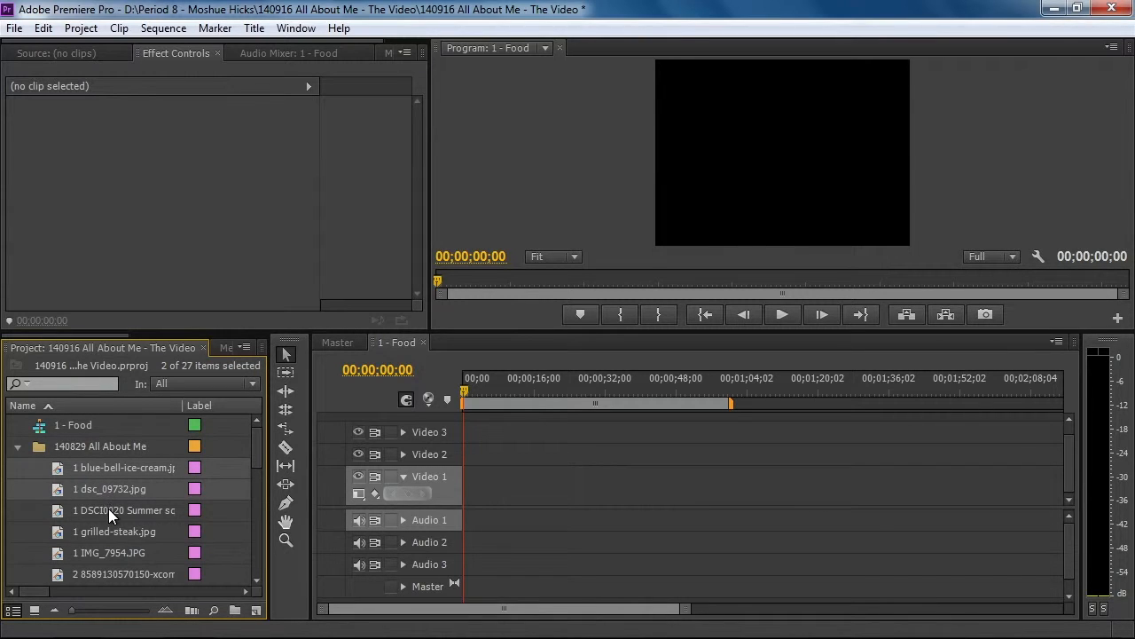
left_click(108, 510, "shift")
left_click(115, 530, "shift")
left_click(119, 550, "shift")
left_click_drag(27, 464, 148, 553)
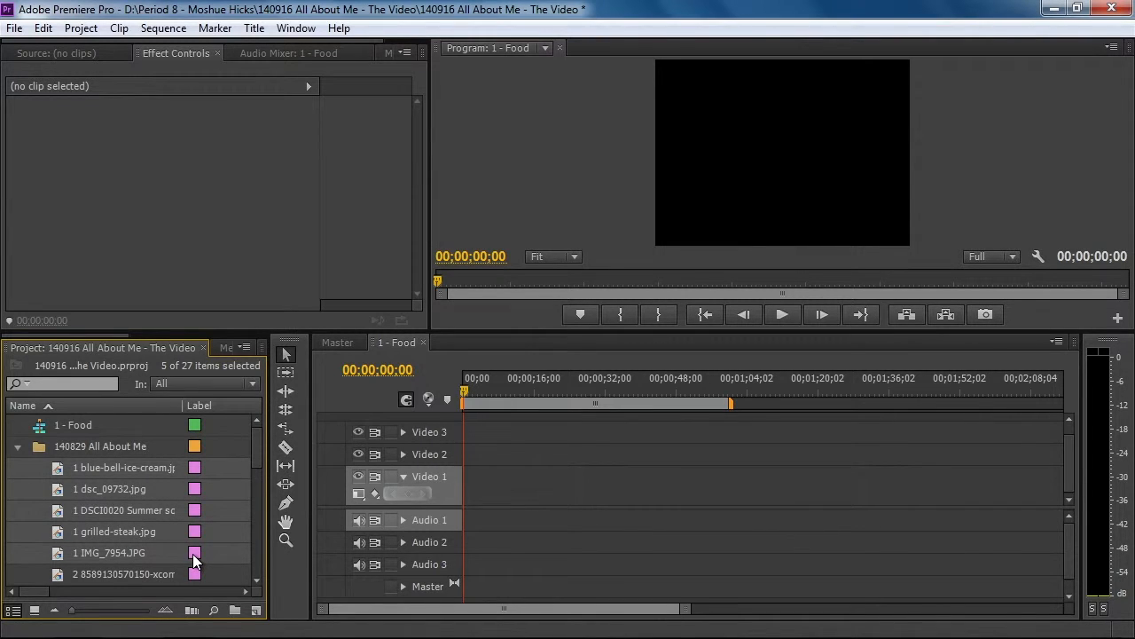
Examine the pictures in the 140829 All About Me bin as thumbnails, then close the bin window
left_click(34, 609)
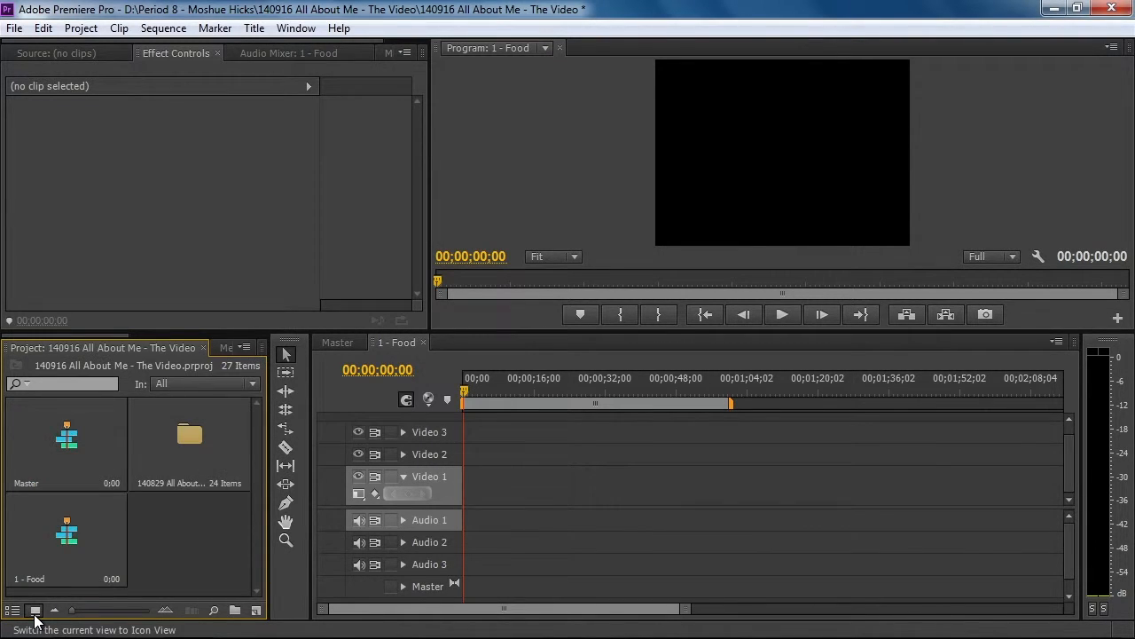
double_click(203, 456)
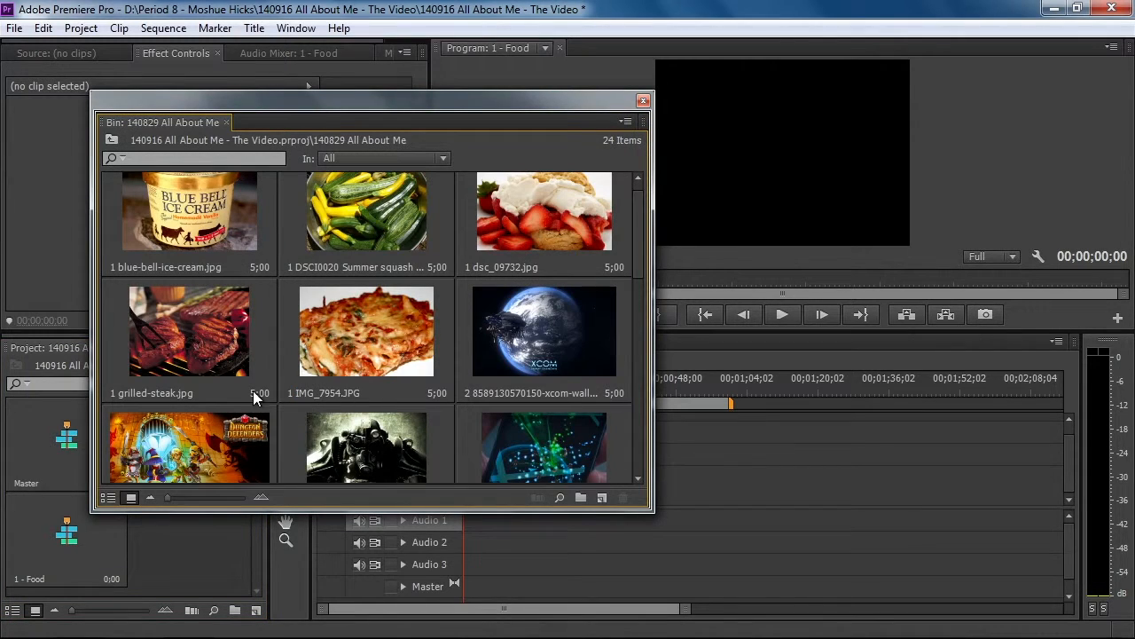
left_click(643, 102)
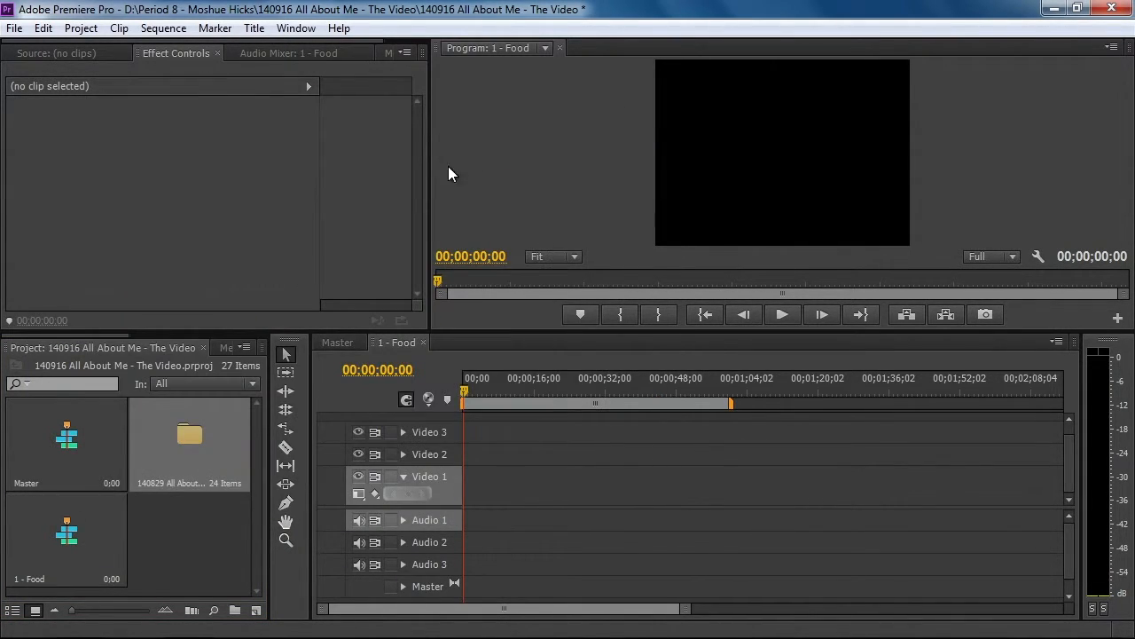
Return the project to list view and place the five pictures starting with 1 at the beginning of Video 1 in 1 - Food
left_click(12, 610)
left_click_drag(25, 470, 190, 557)
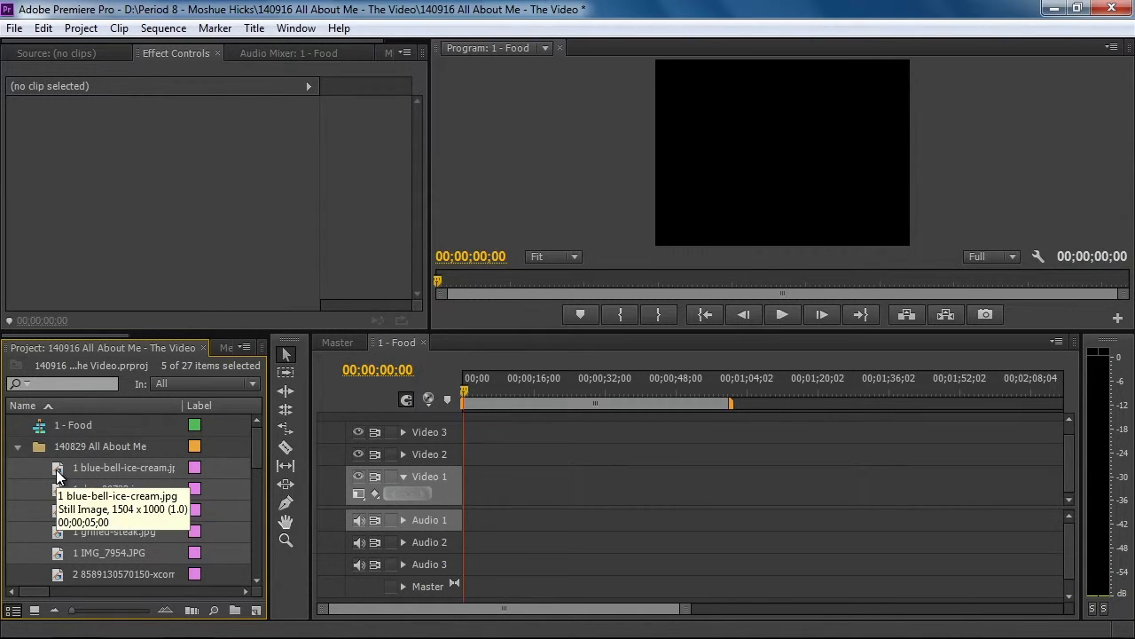
left_click_drag(56, 476, 499, 498)
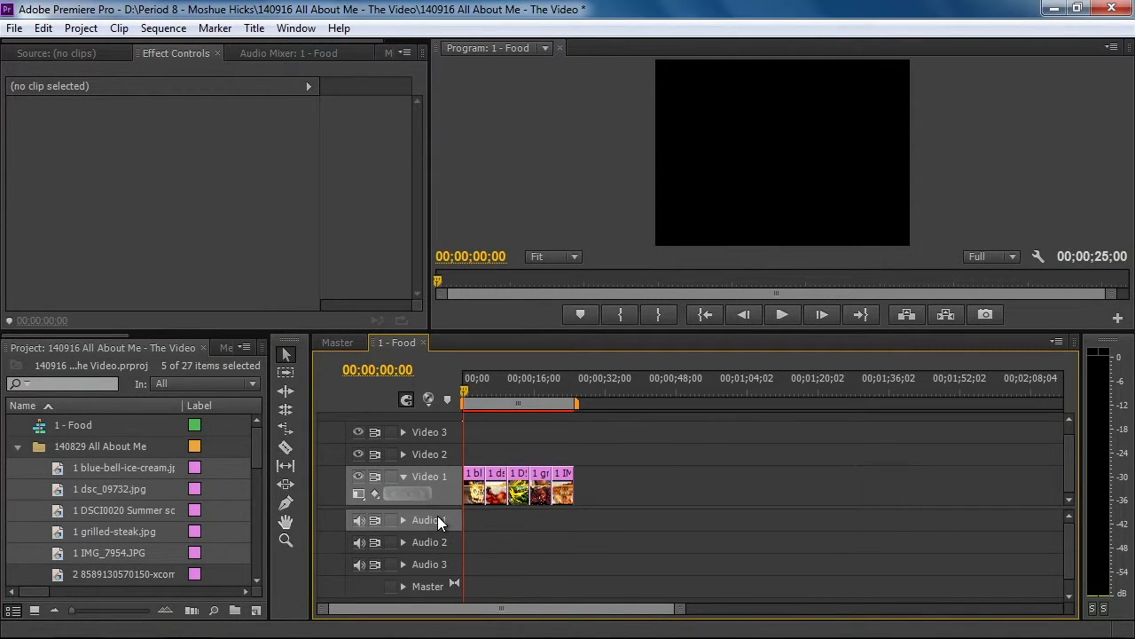
Scrub and play the 1 - Food sequence from its start to examine how the pictures fit the frame, ending on the ice cream clip
left_click_drag(463, 387, 494, 384)
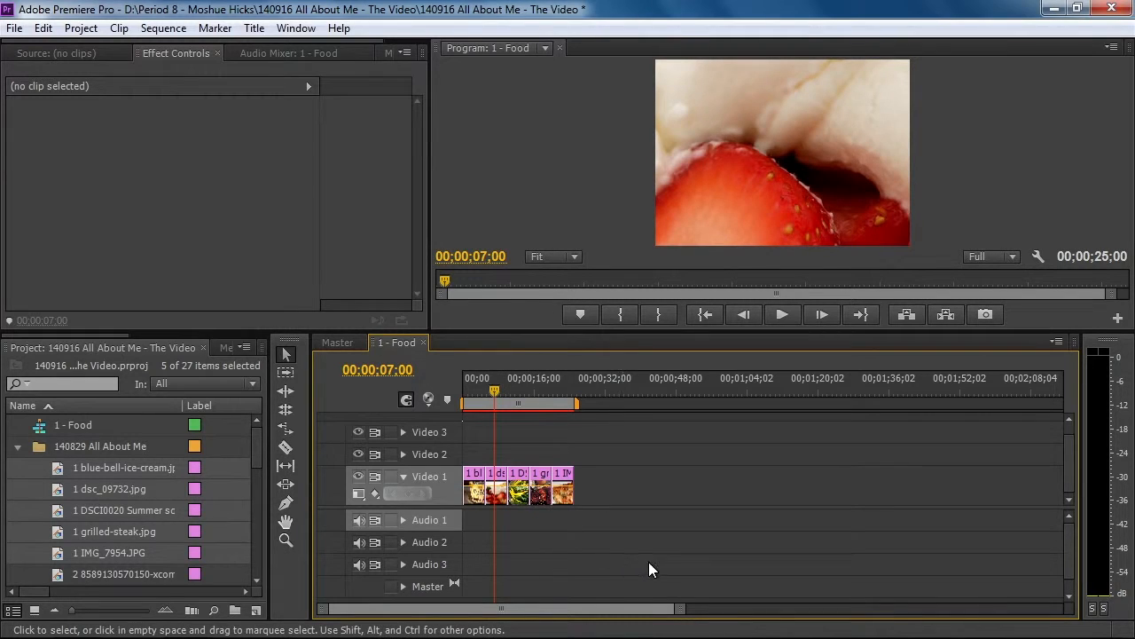
left_click_drag(681, 612, 585, 616)
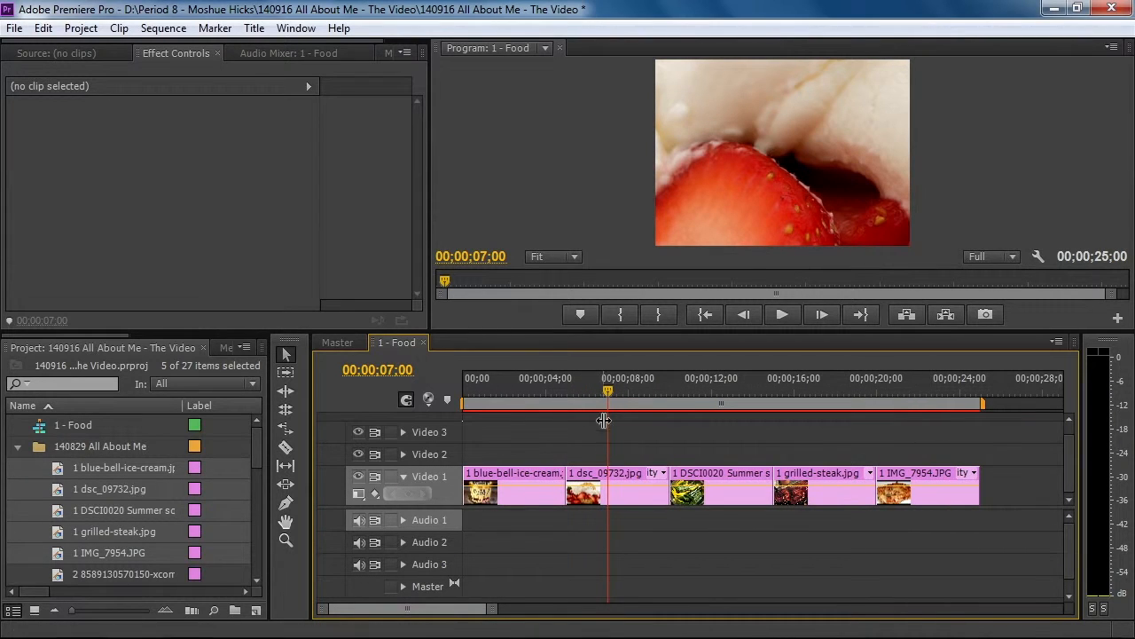
left_click_drag(606, 387, 453, 409)
key("space")
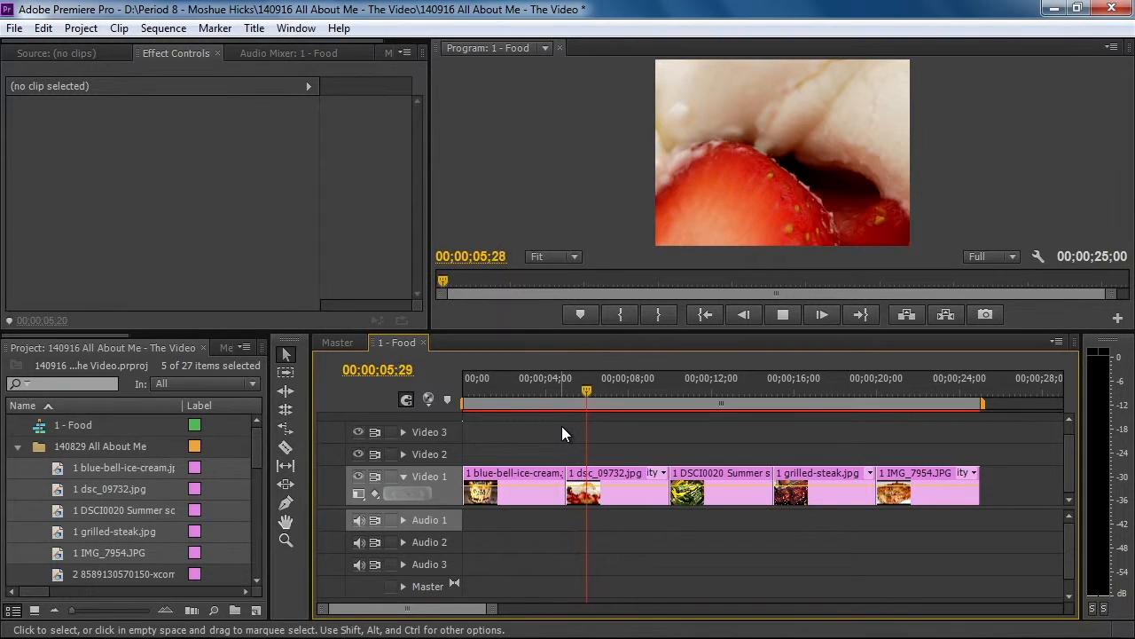
key("space")
left_click_drag(595, 390, 520, 398)
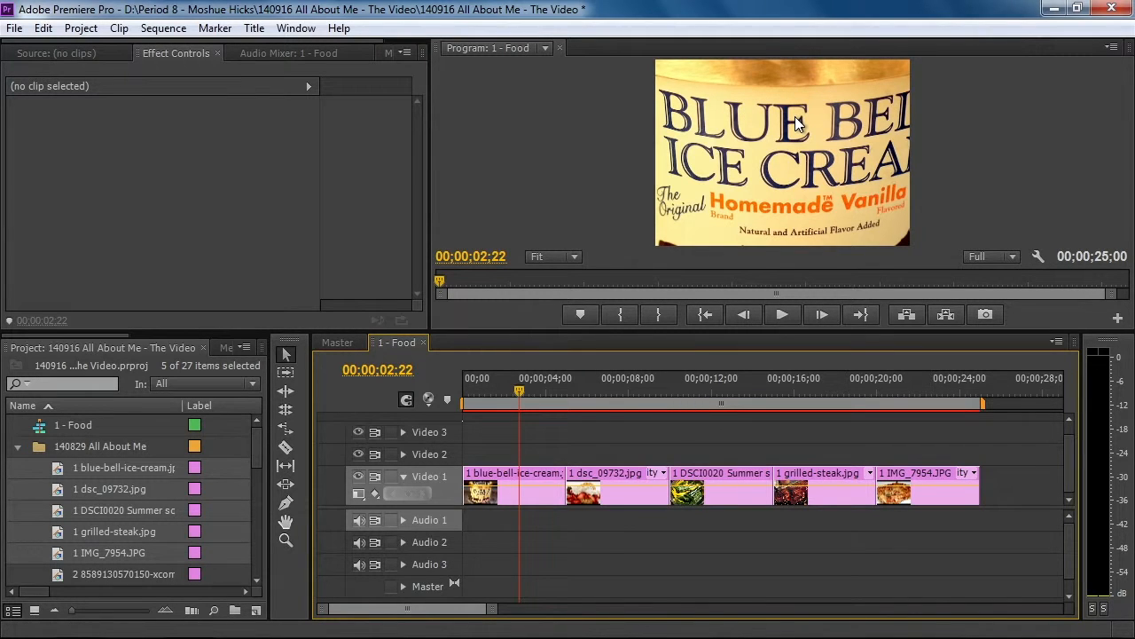
Set the Motion scale of the blue-bell-ice-cream clip in 1 - Food to 50 so the picture fills the frame
double_click(57, 475)
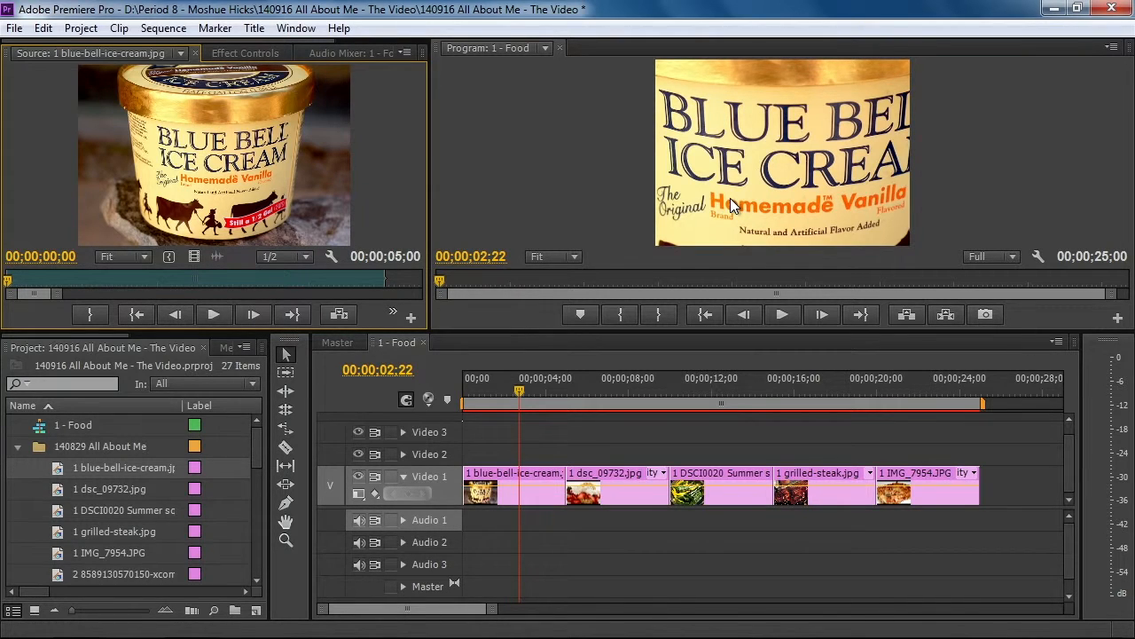
left_click(503, 479)
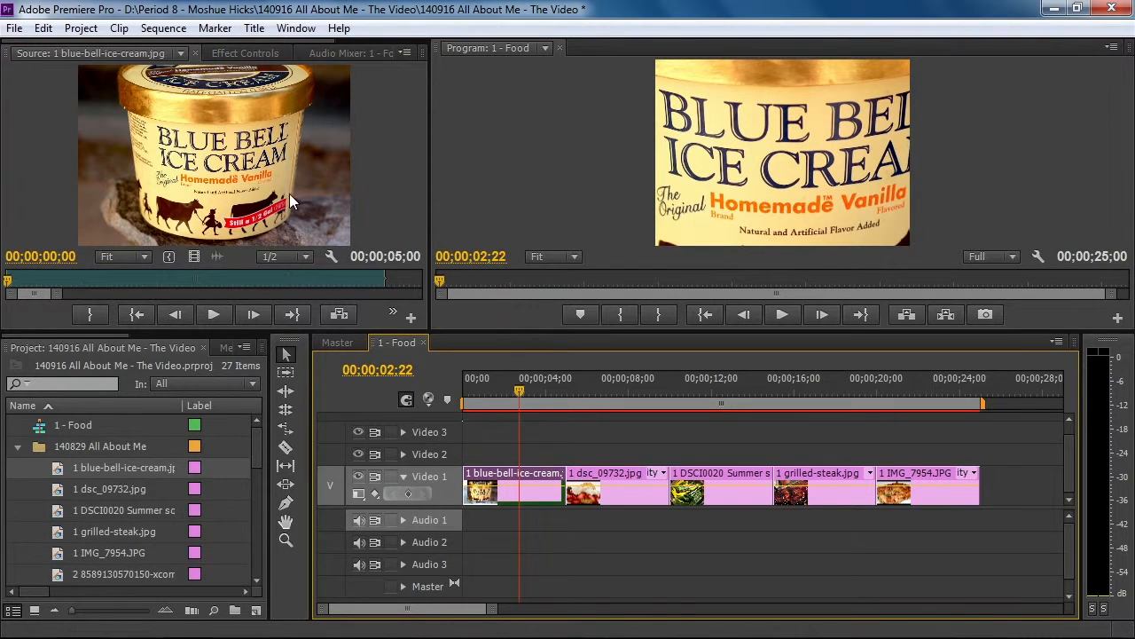
left_click(245, 51)
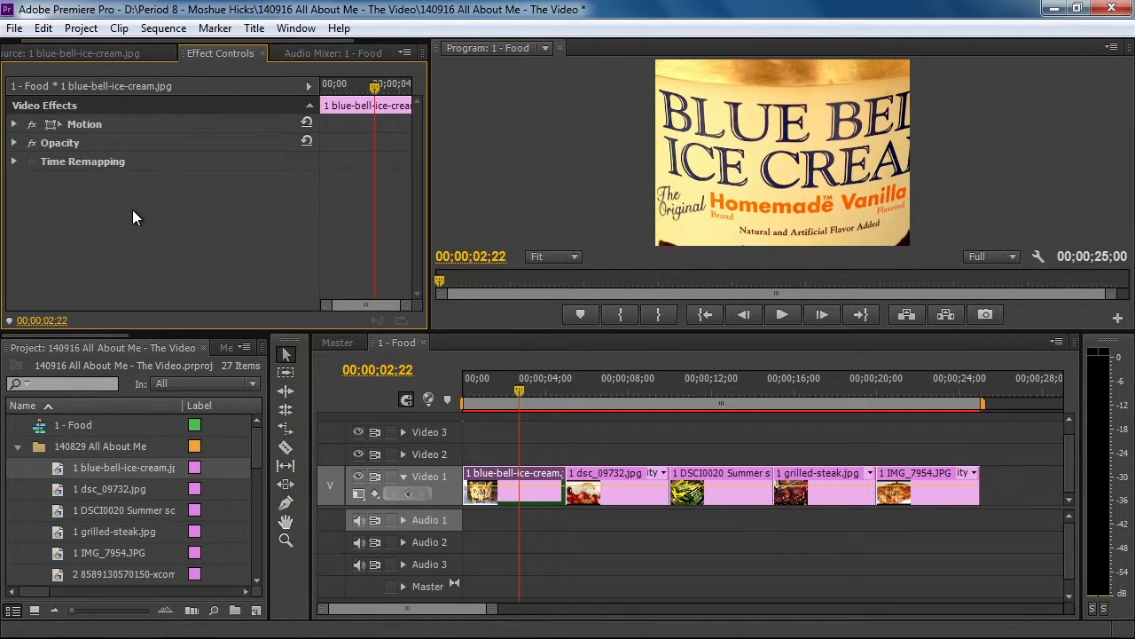
left_click(13, 125)
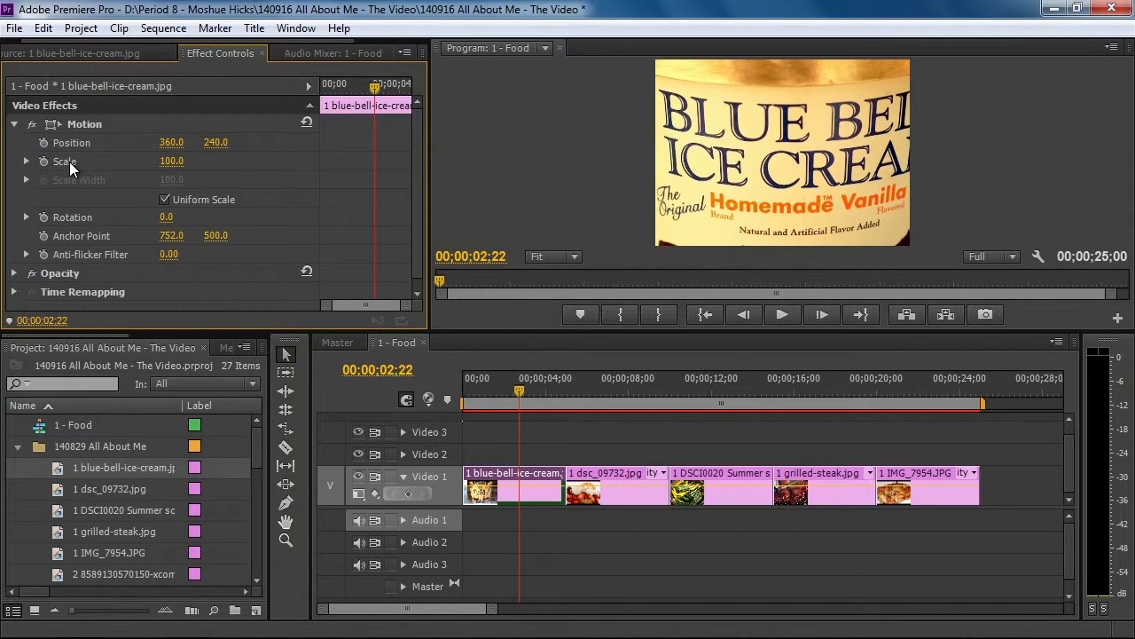
left_click(173, 163)
type("40")
key("Return")
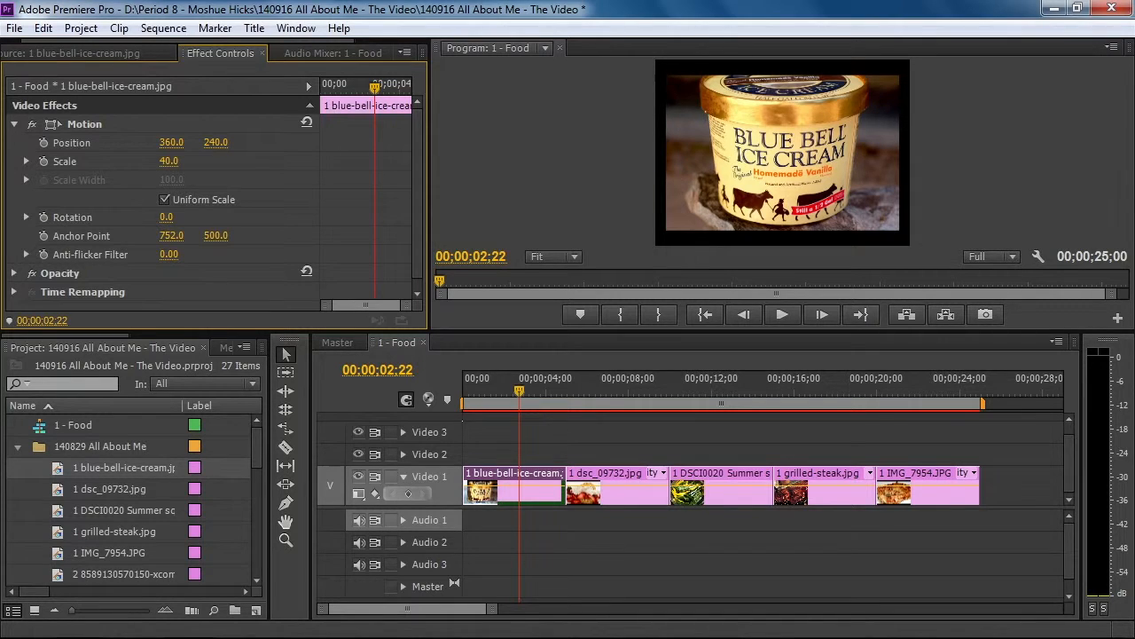
mouse_move(169, 162)
left_mouse_down()
mouse_move(196, 161)
mouse_move(166, 161)
mouse_move(177, 161)
left_mouse_up()
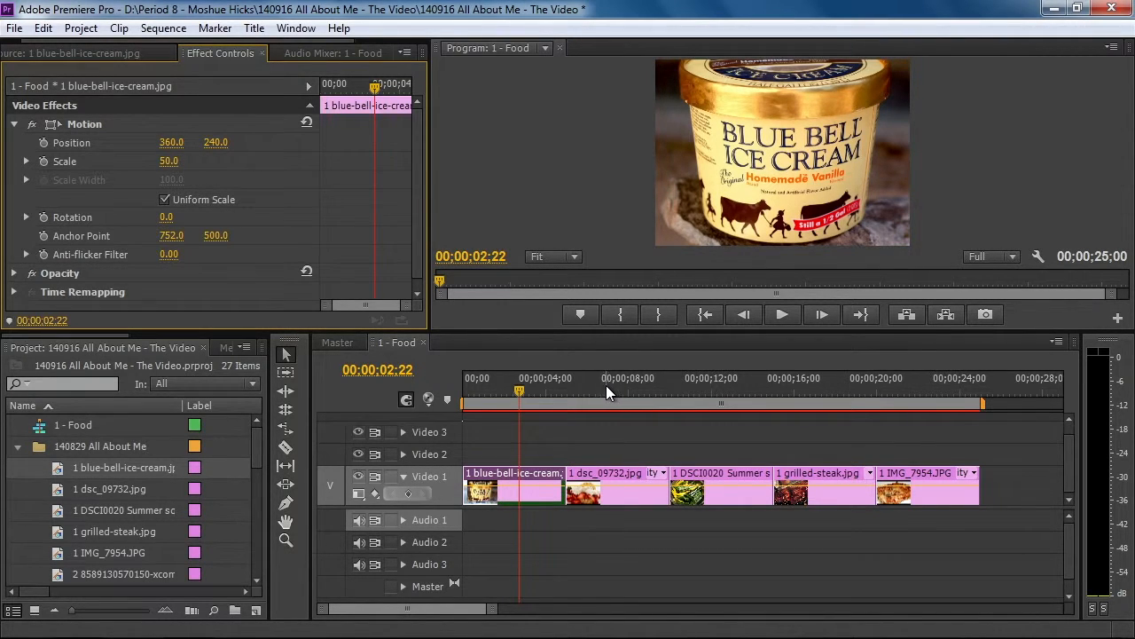
Scale the dsc_09732 strawberry dessert clip down to 28 so more of the picture fits the frame
left_click_drag(523, 390, 599, 395)
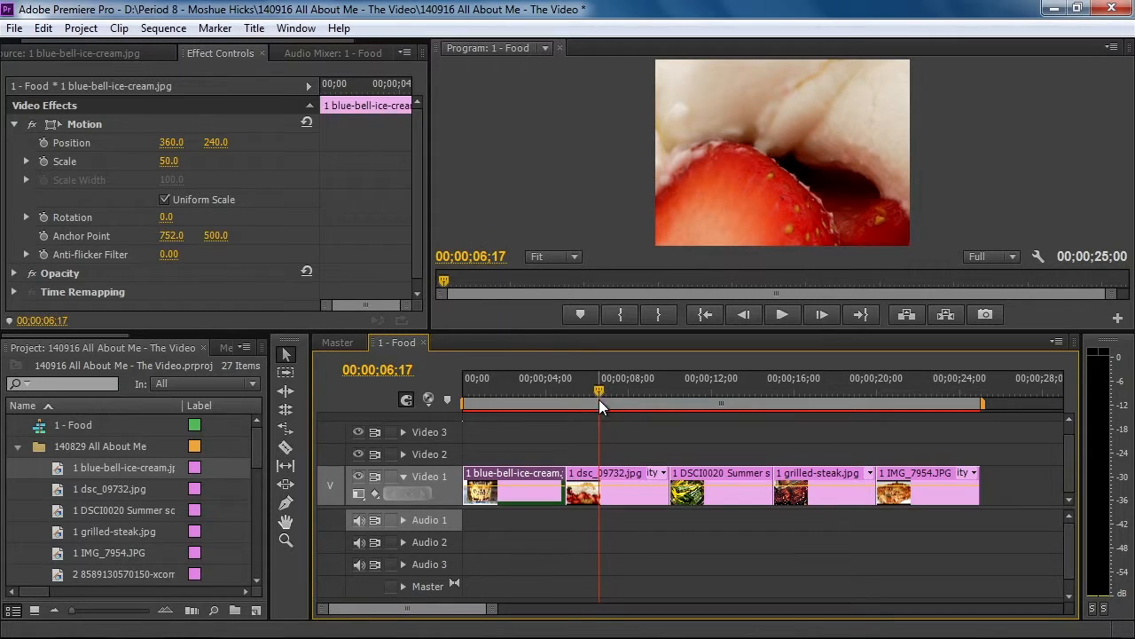
left_click(607, 472)
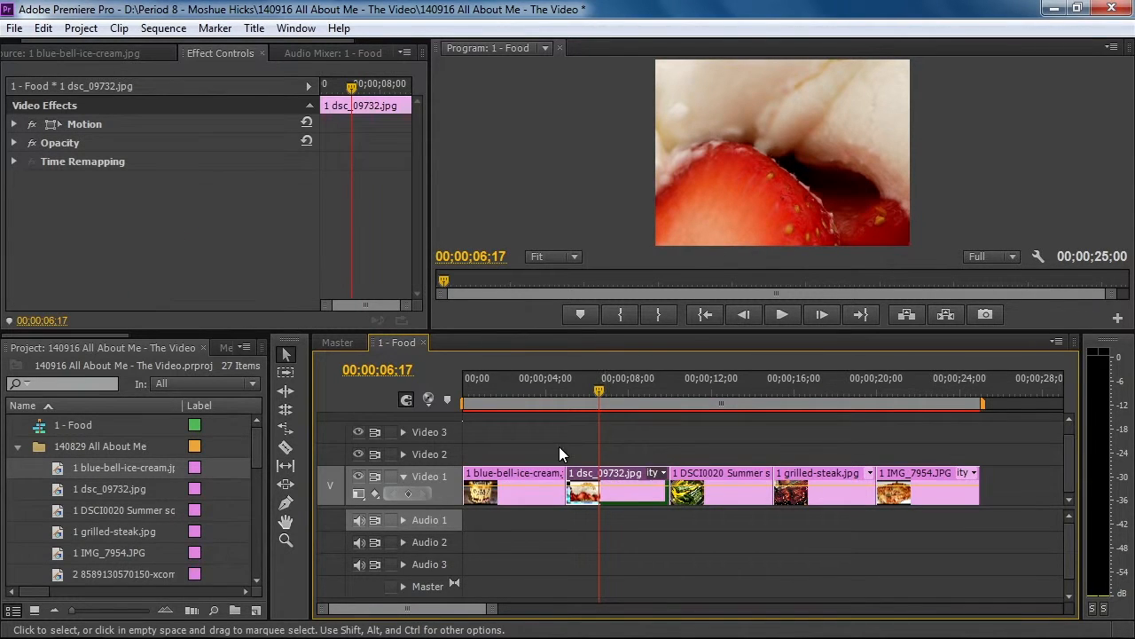
left_click(14, 124)
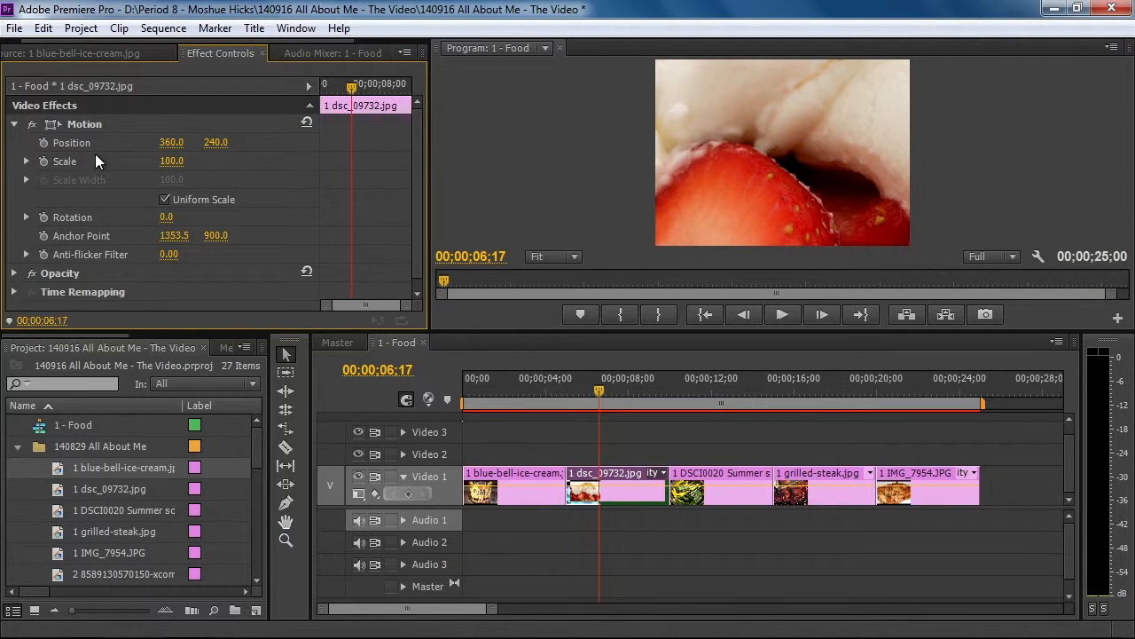
mouse_move(170, 163)
left_mouse_down()
mouse_move(98, 163)
mouse_move(182, 163)
left_mouse_up()
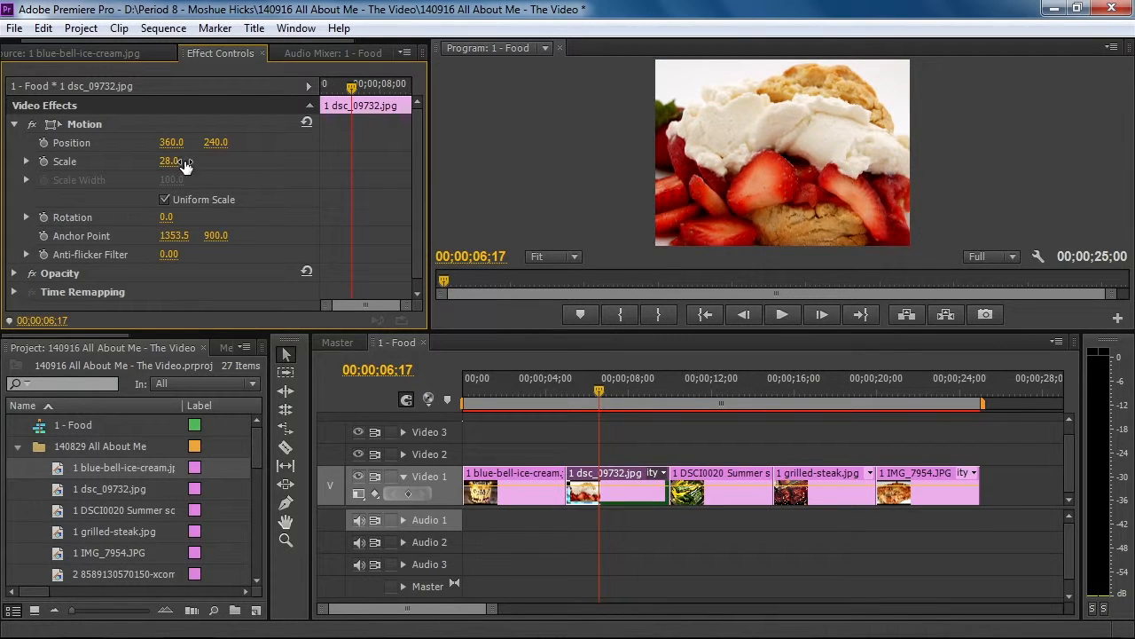
Scale the DSCI0020 summer squash and zucchini clip down to 43
left_click_drag(597, 387, 697, 385)
left_click(720, 472)
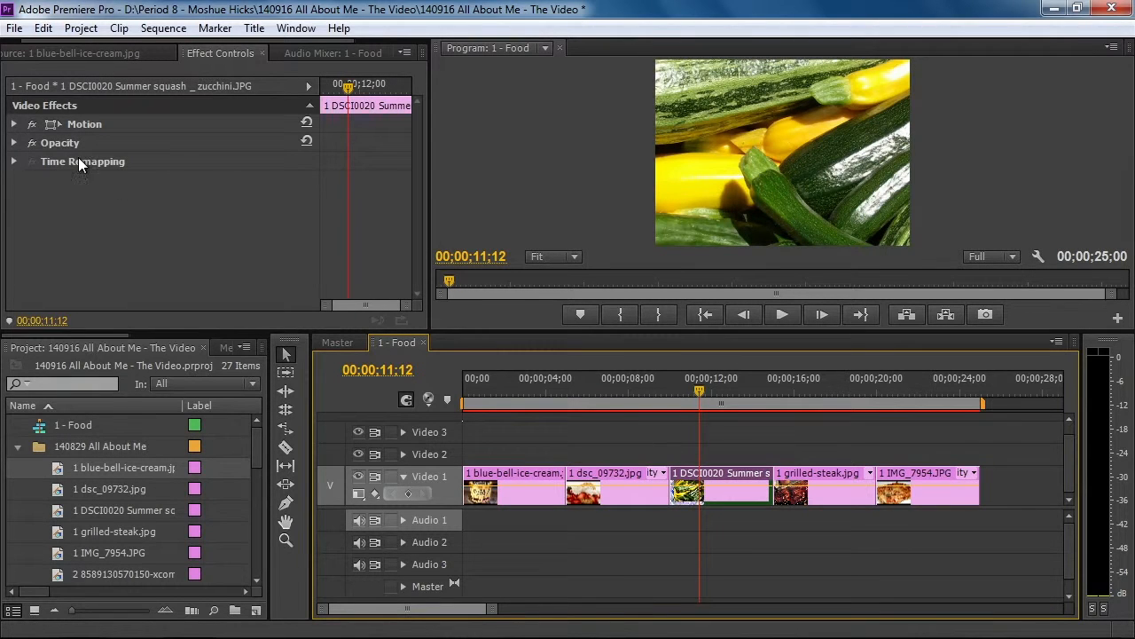
left_click(14, 124)
left_click_drag(171, 163, 121, 163)
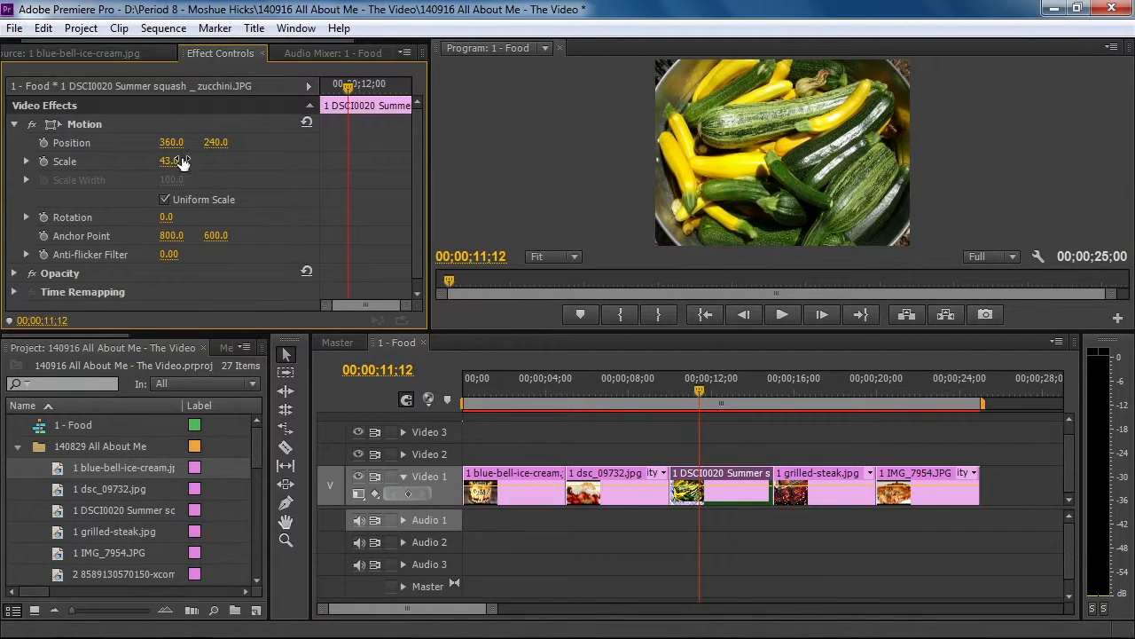
Reduce the Motion scale of the grilled-steak clip so the picture fits the frame
left_click_drag(692, 393, 800, 401)
left_click(815, 475)
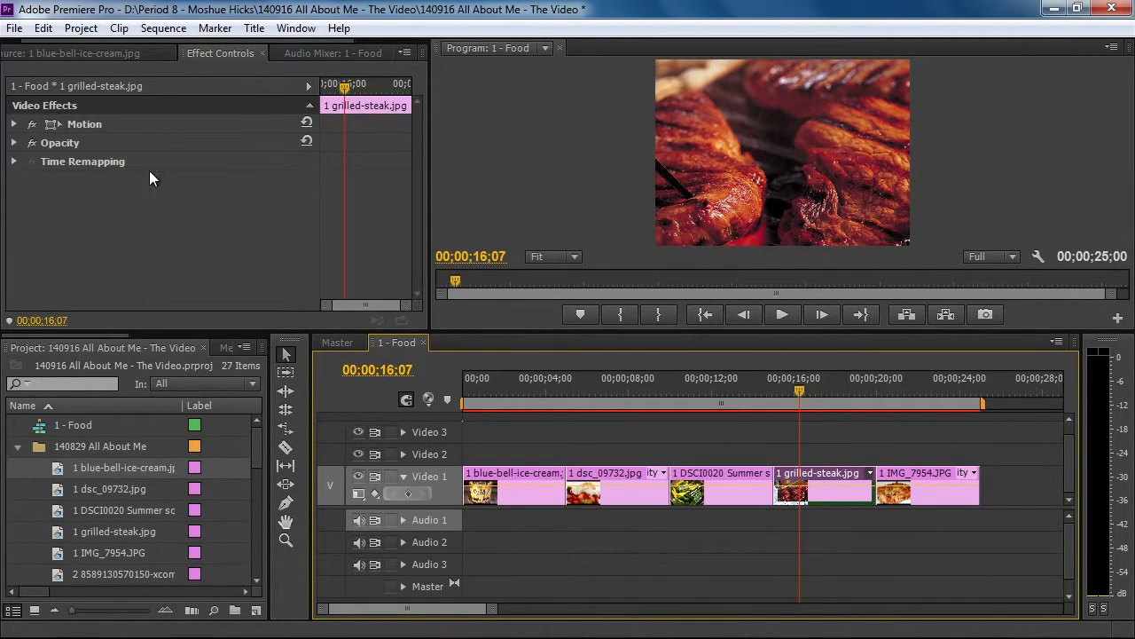
left_click(14, 125)
left_click_drag(171, 163, 133, 162)
Scale the IMG_7954 clip down to 47 and return the playhead to the start of 1 - Food
left_click_drag(771, 383, 913, 412)
left_click(931, 474)
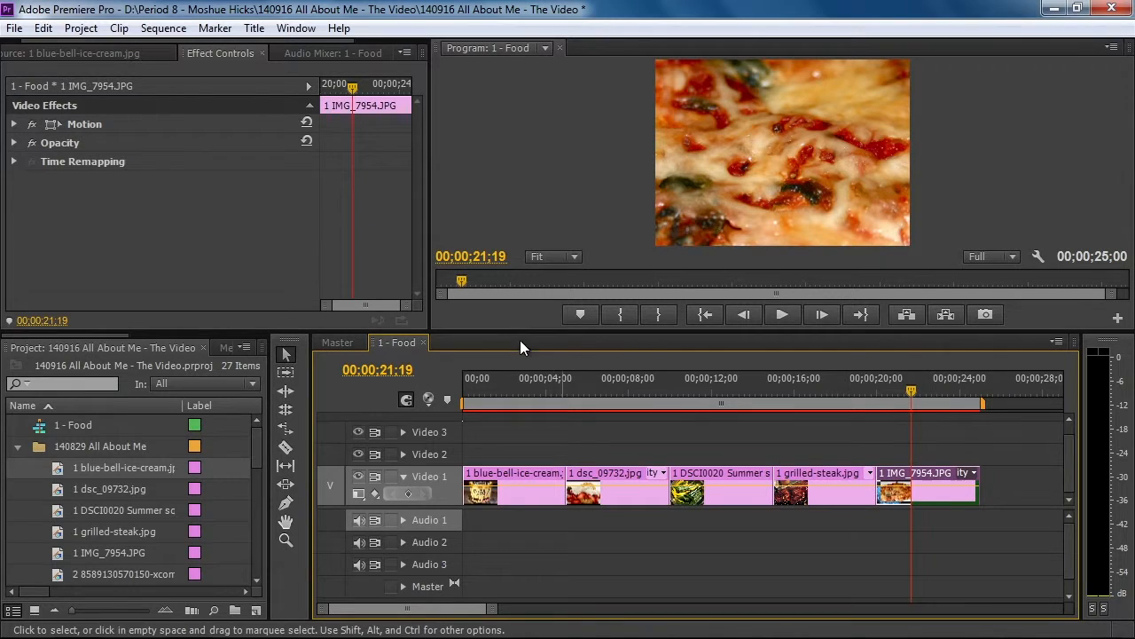
left_click(148, 162)
left_click_drag(171, 160, 124, 161)
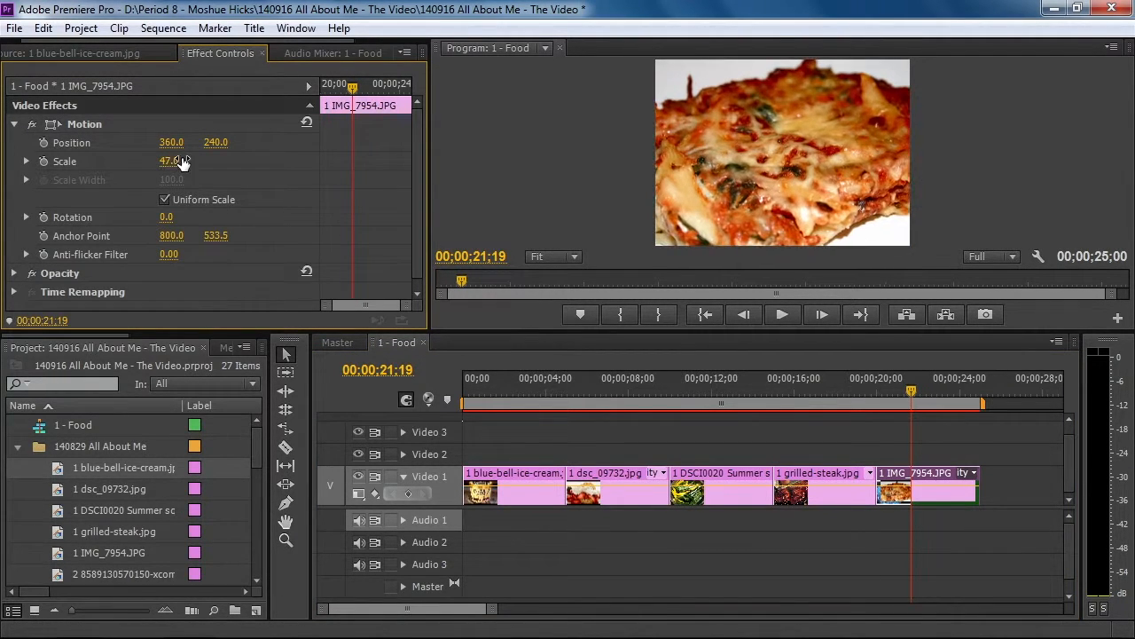
left_click_drag(906, 388, 458, 380)
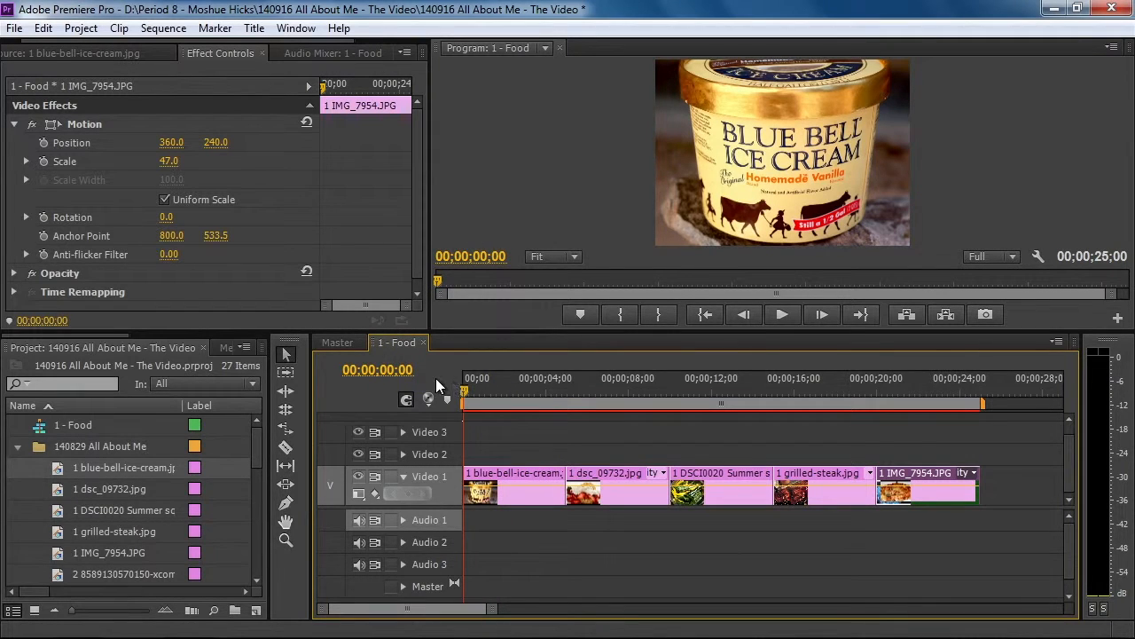
Collapse the 140829 All About Me bin and create a DV - NTSC Standard 48kHz sequence named 2 - Video Games
left_click(15, 447)
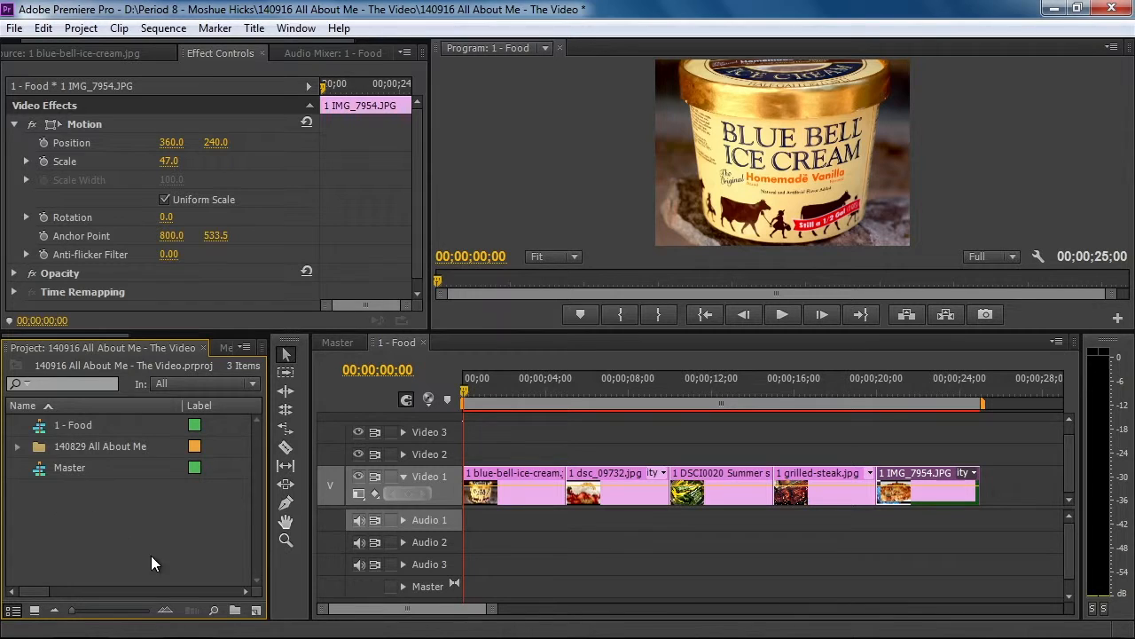
left_click(256, 610)
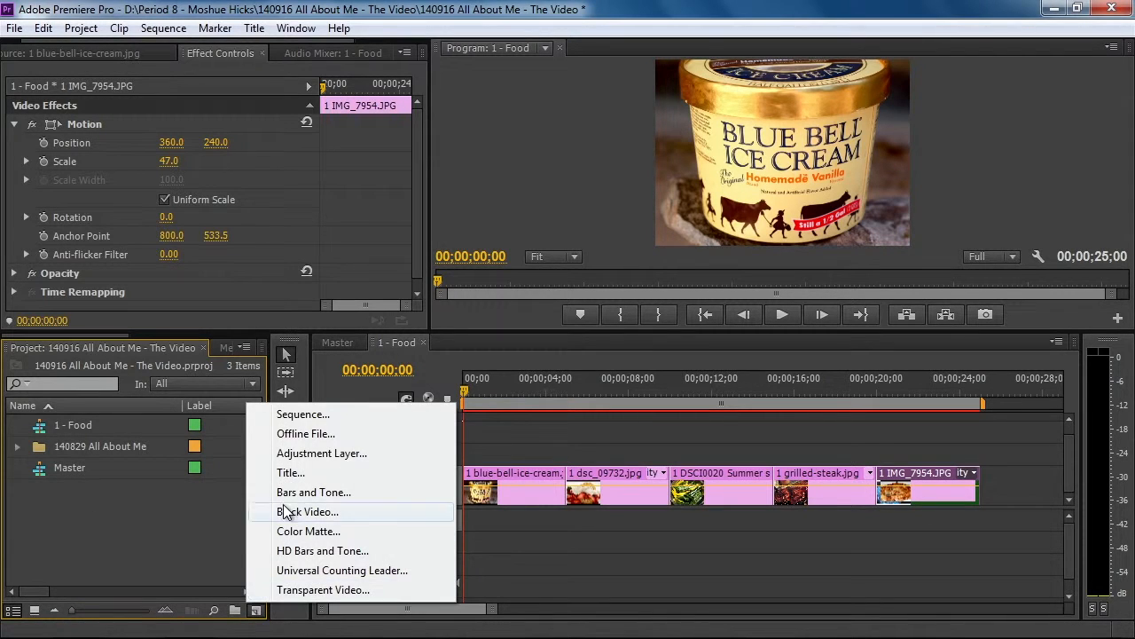
left_click(290, 415)
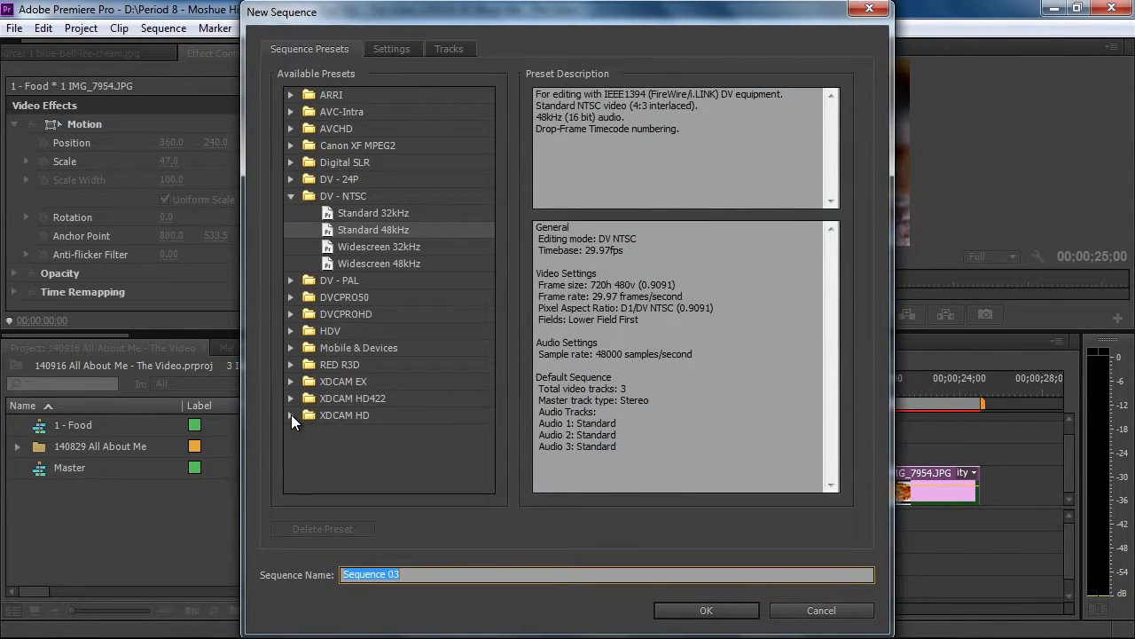
type("2 - Video Games")
key("Return")
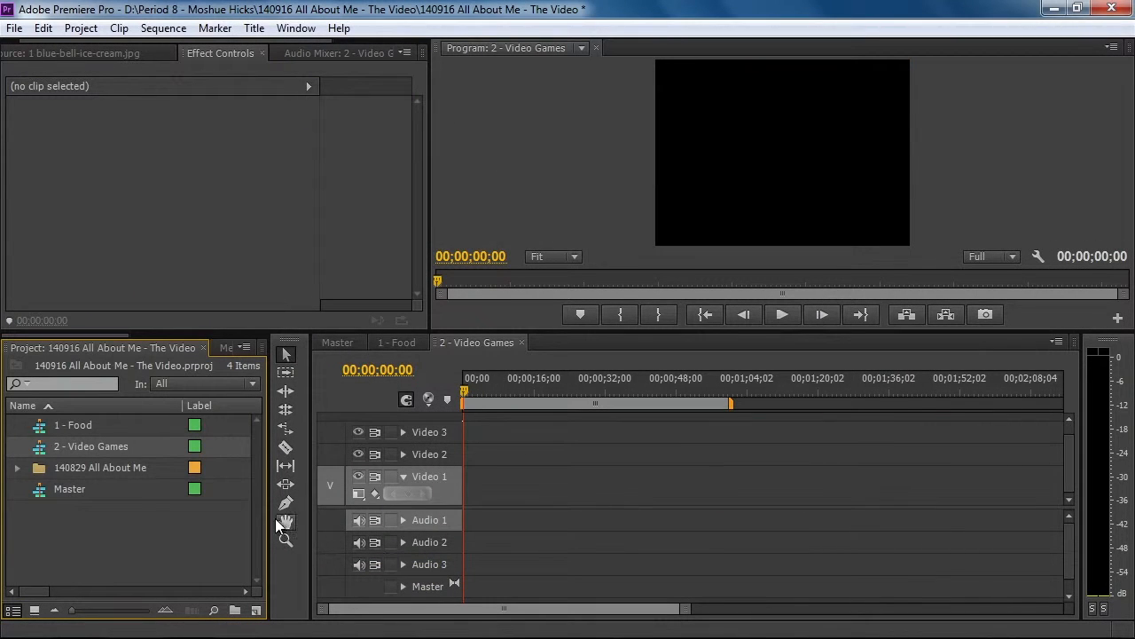
Place the five pictures starting with 2 from the 140829 All About Me bin at the beginning of Video 1 in 2 - Video Games
left_click(20, 468)
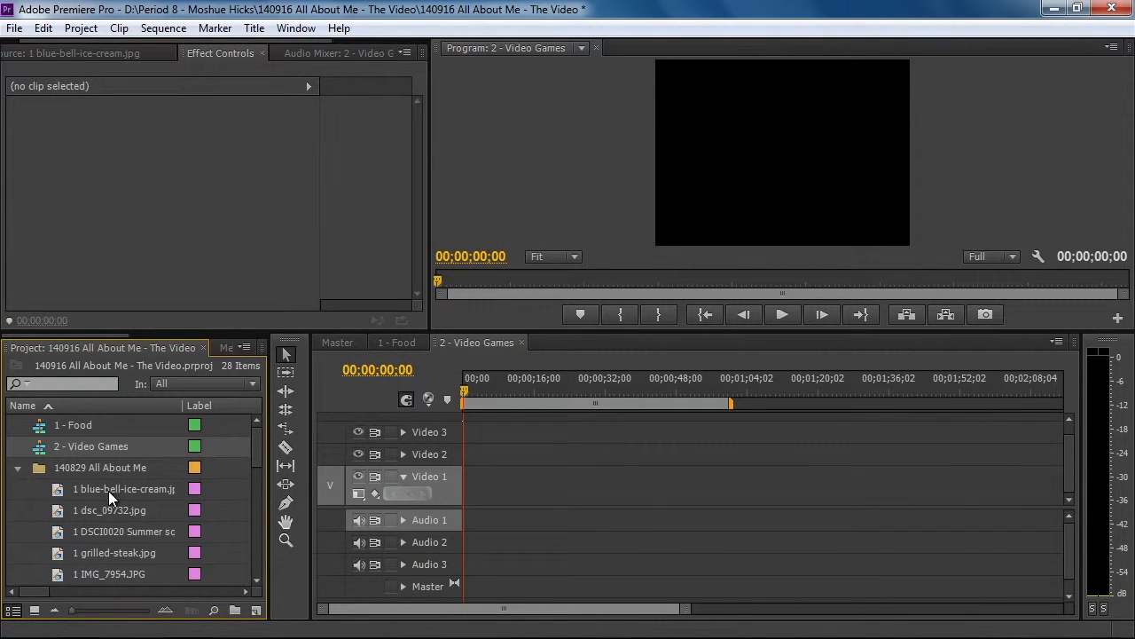
left_click_drag(254, 442, 245, 476)
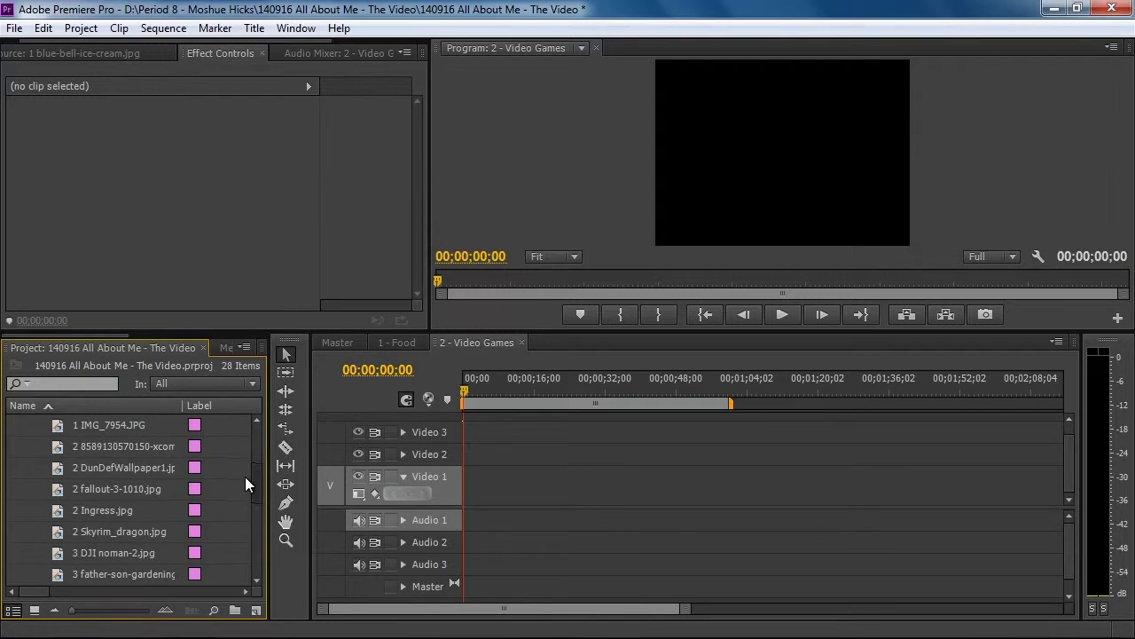
left_click_drag(27, 445, 144, 532)
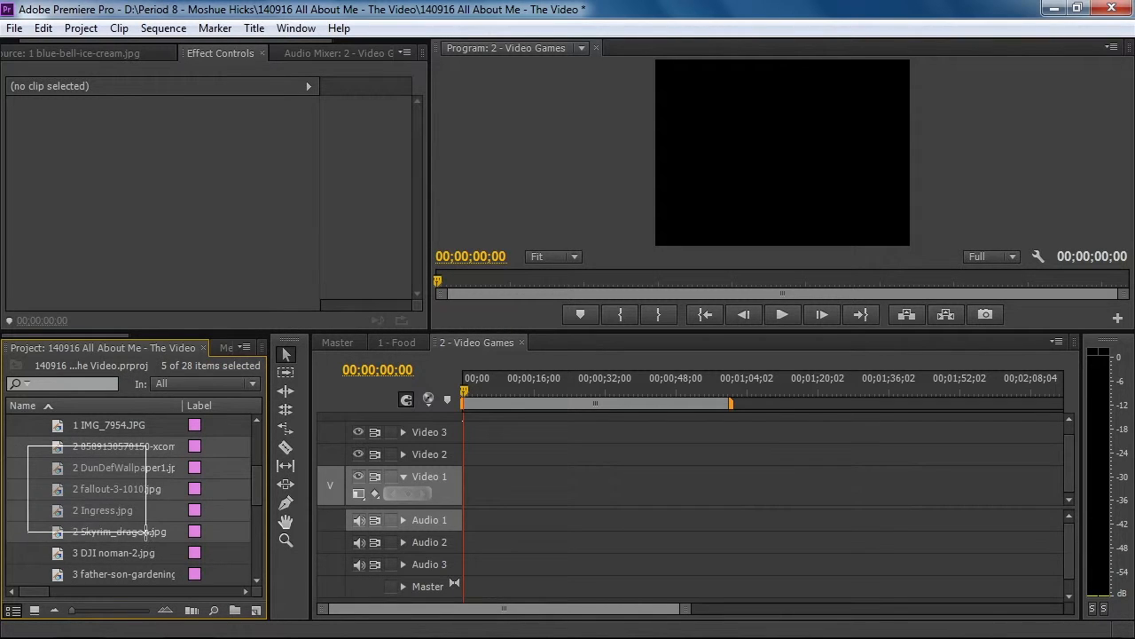
left_click_drag(57, 445, 488, 577)
left_click(394, 341)
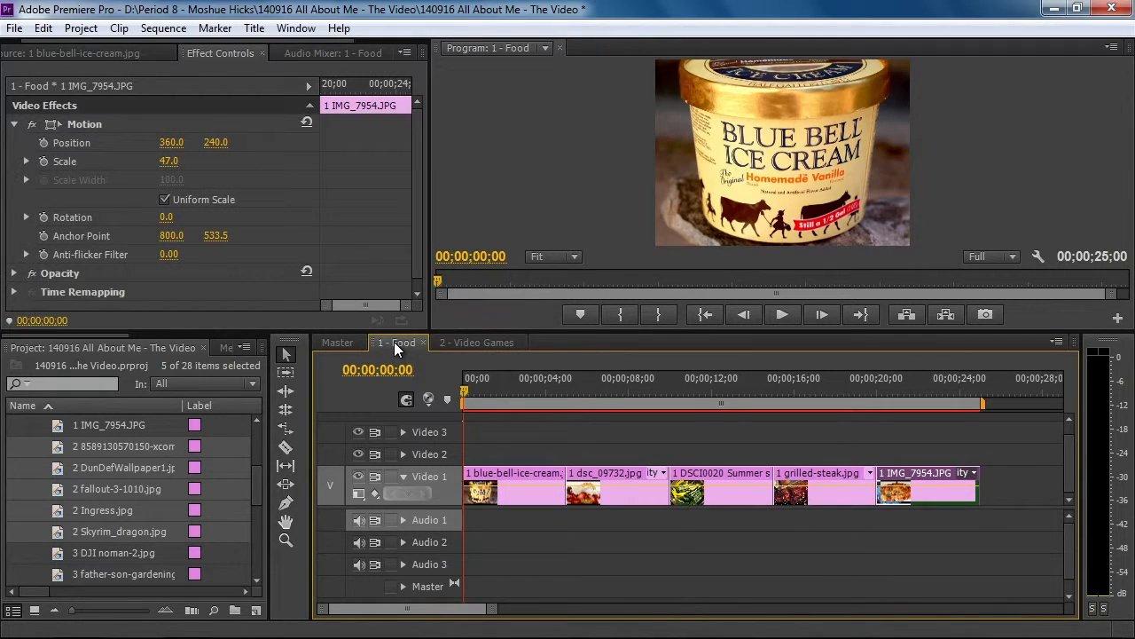
left_click(456, 341)
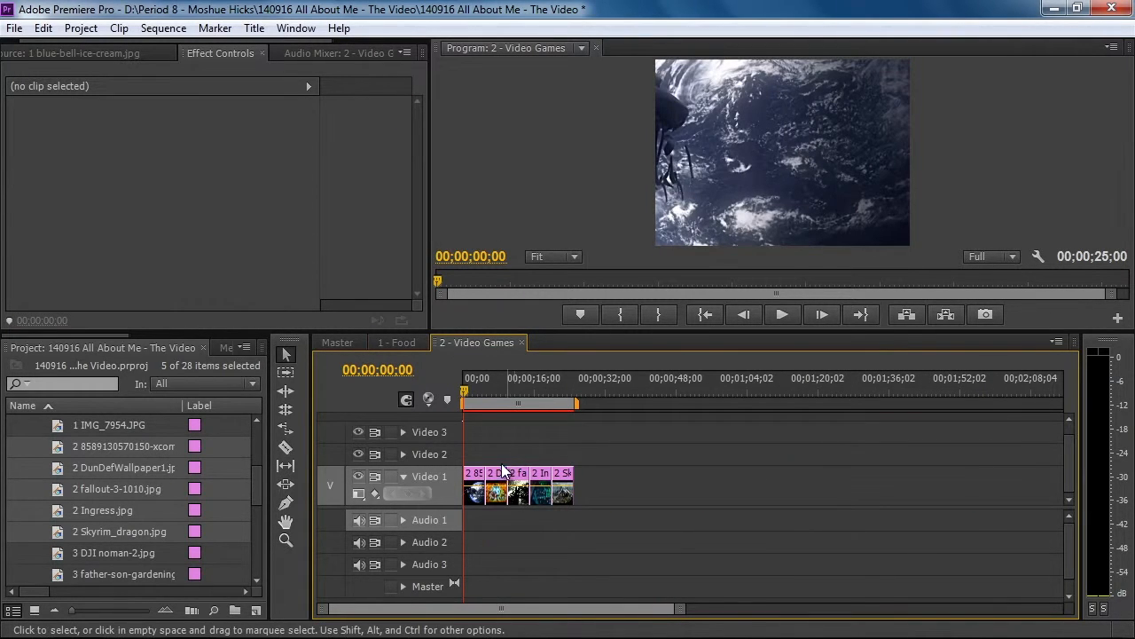
Set the Motion scale of the xcom wallpaper clip, the first in 2 - Video Games, to 38
left_click_drag(465, 385, 473, 384)
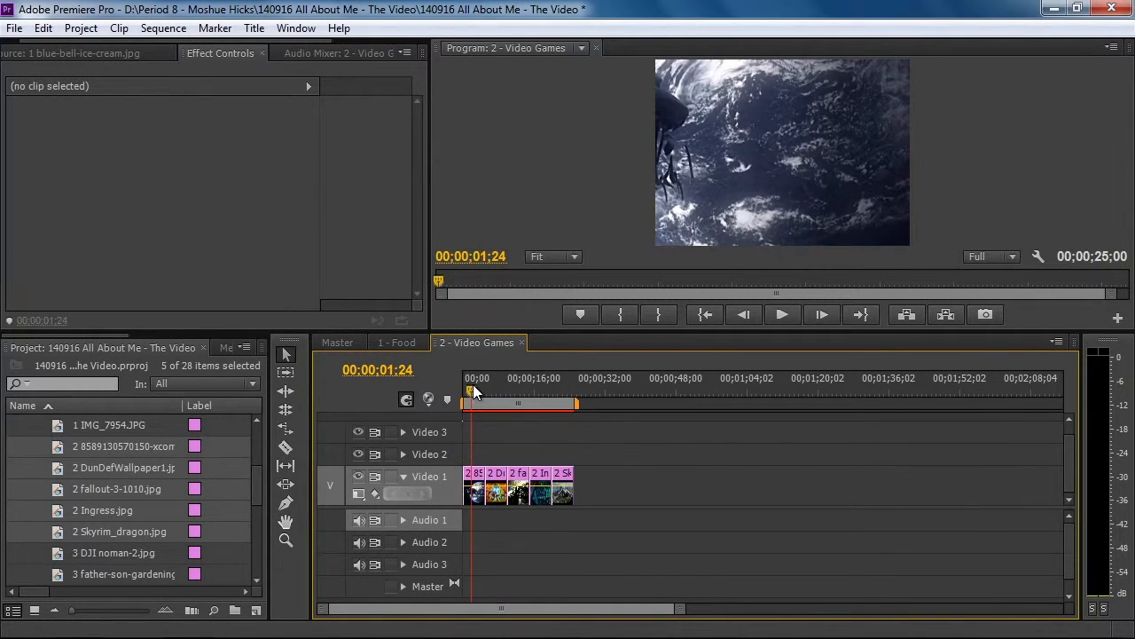
left_click_drag(679, 609, 585, 618)
left_click(488, 468)
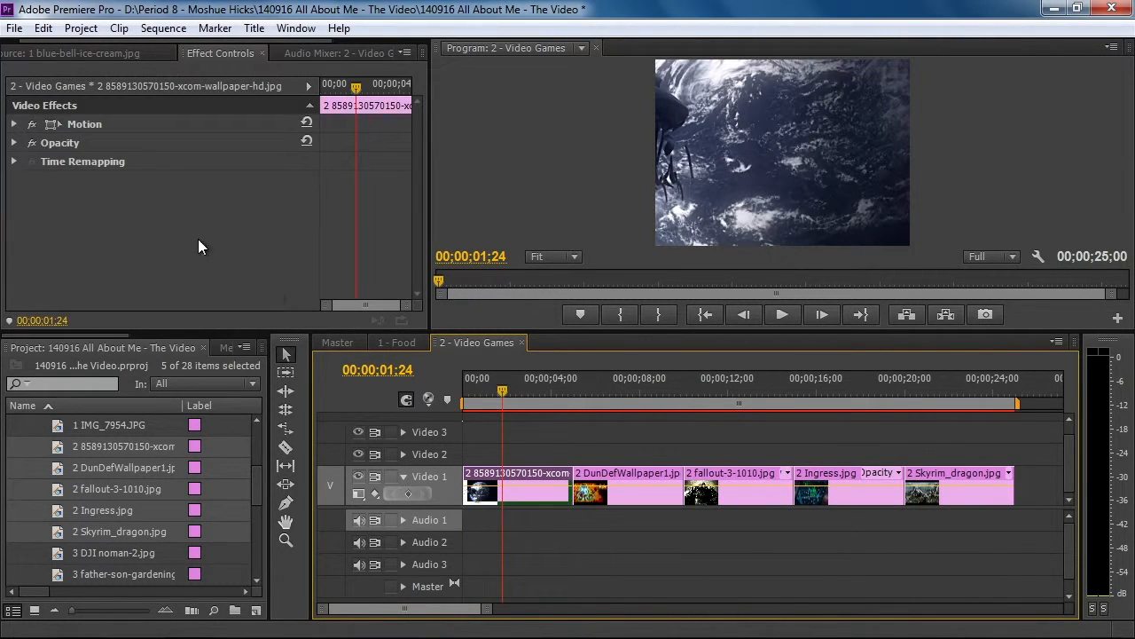
left_click(14, 124)
left_click_drag(167, 161, 112, 161)
Scale the DunDefWallpaper1 clip to 45 and reposition it to 231, 246 so the Dungeon Defenders logo is in frame
left_click_drag(498, 390, 606, 391)
left_click(631, 473)
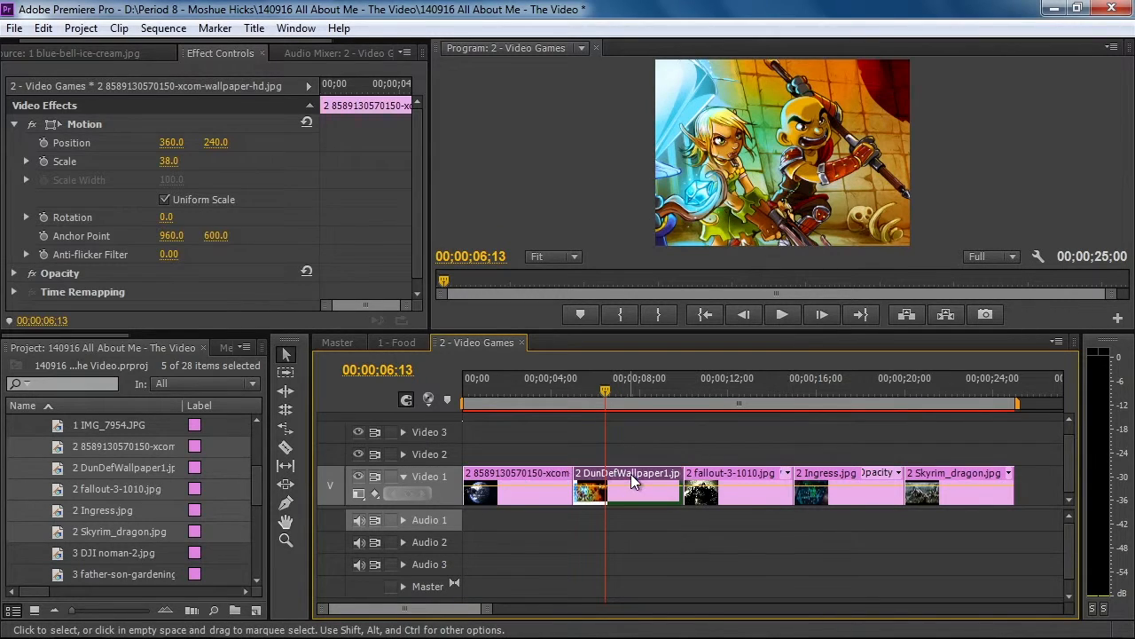
left_click(14, 124)
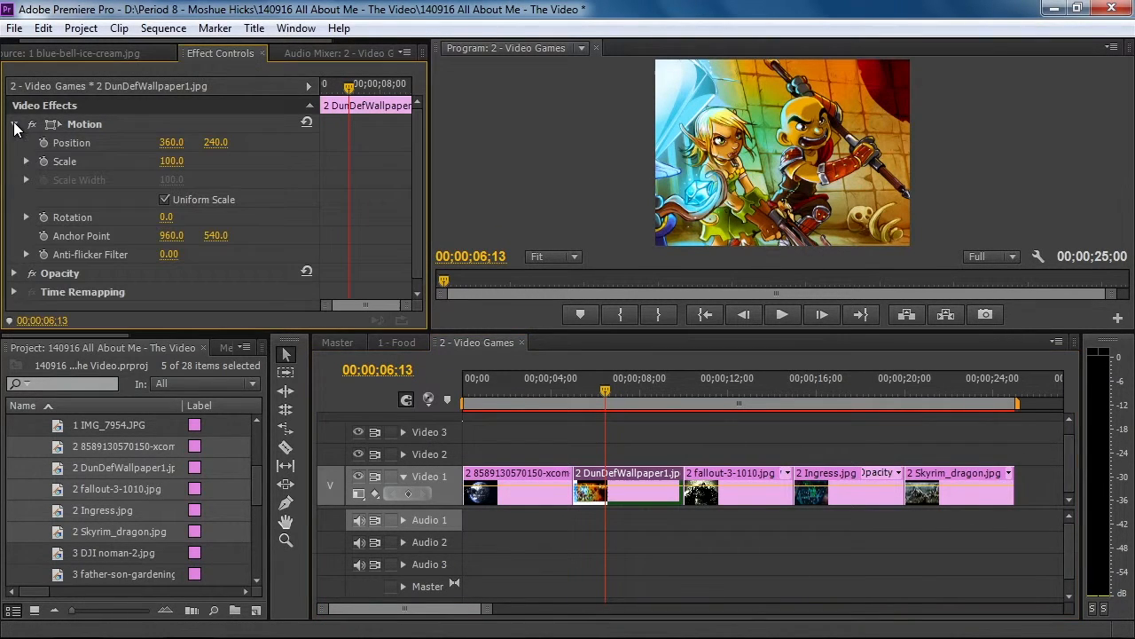
mouse_move(168, 161)
left_mouse_down()
mouse_move(190, 160)
mouse_move(147, 161)
mouse_move(166, 161)
left_mouse_up()
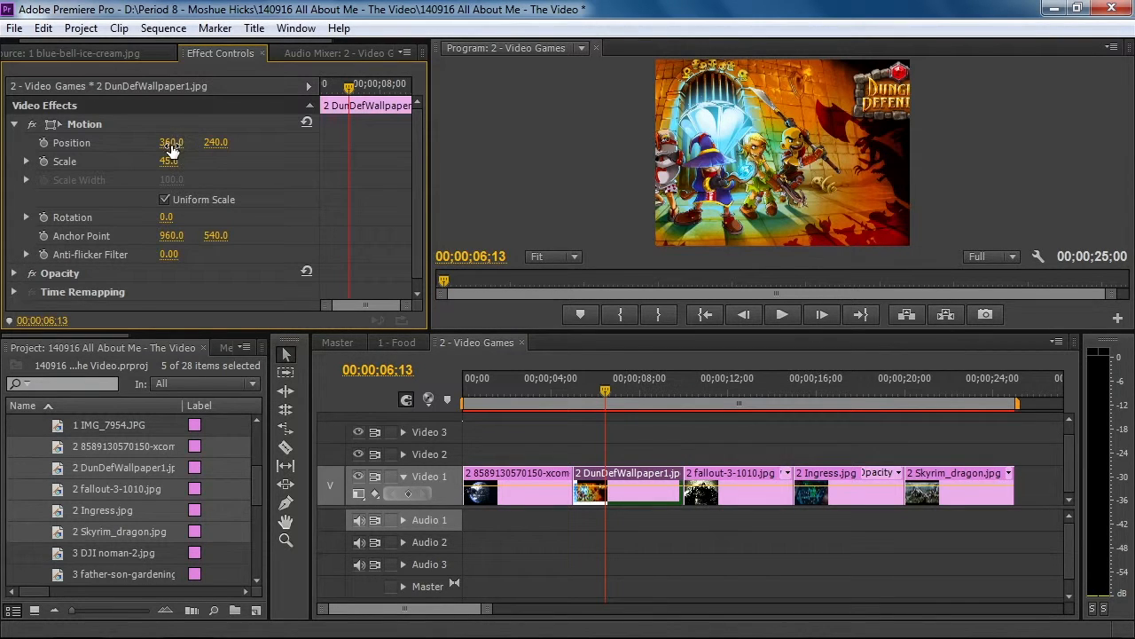
left_click_drag(171, 141, 57, 142)
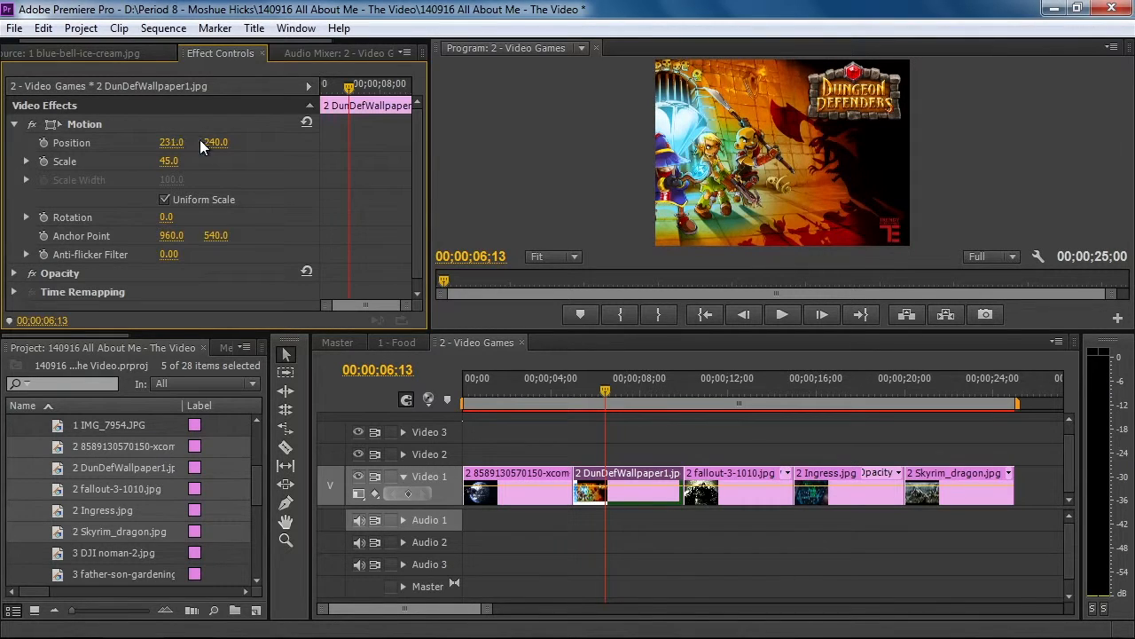
mouse_move(215, 142)
left_mouse_down()
mouse_move(241, 141)
mouse_move(221, 141)
left_mouse_up()
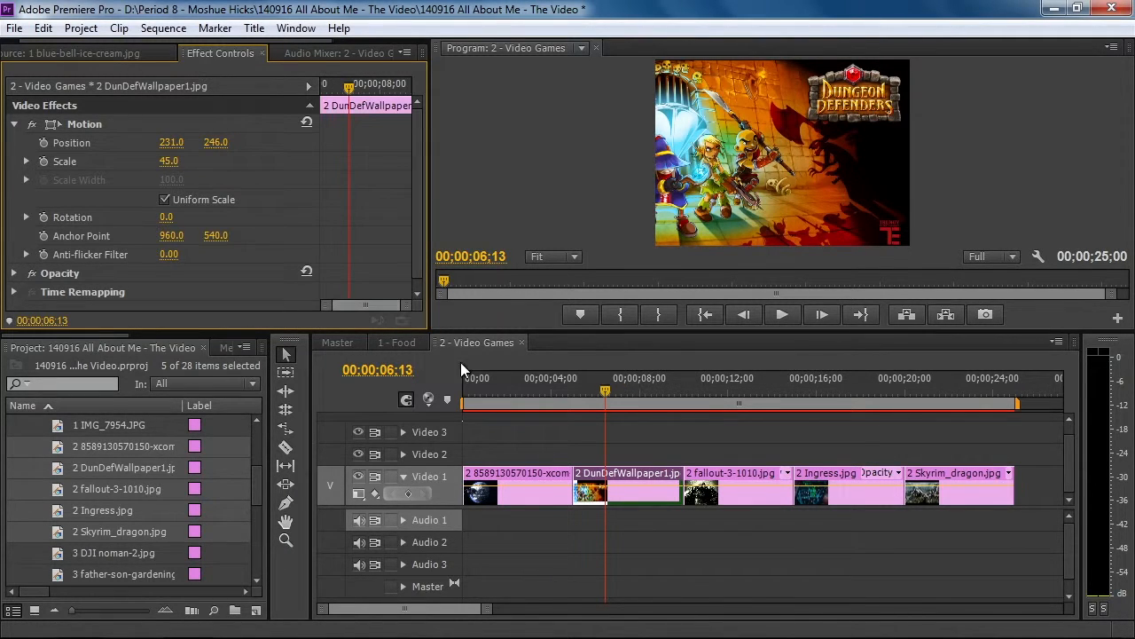
Reduce the Motion scale of the fallout-3-1010 clip so the picture fits the frame
left_click(728, 391)
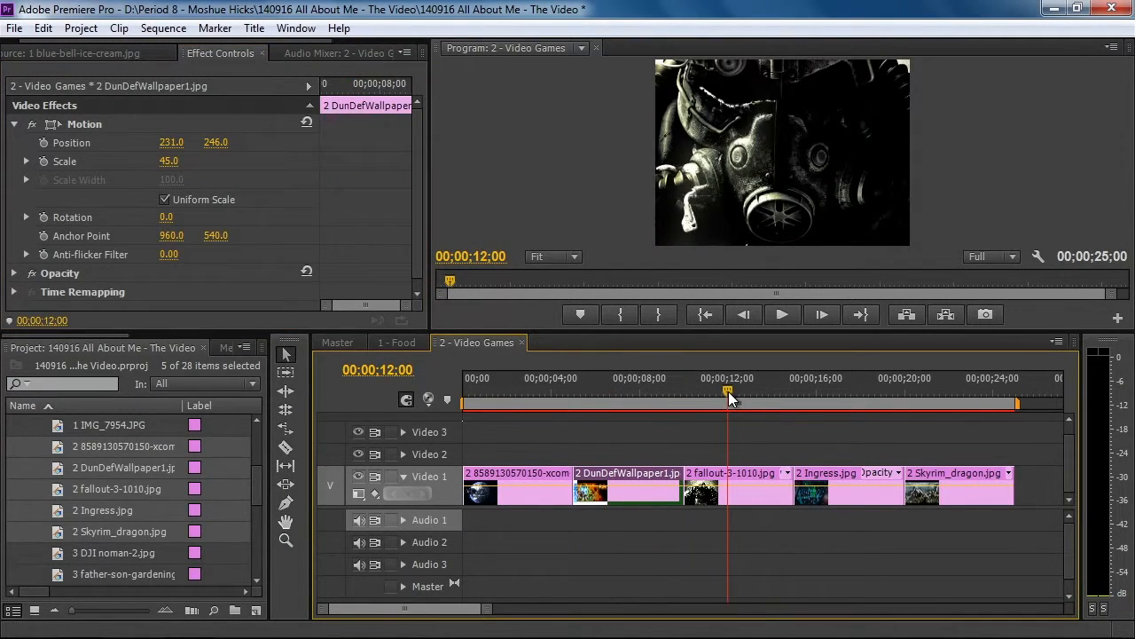
left_click(739, 475)
left_click(15, 124)
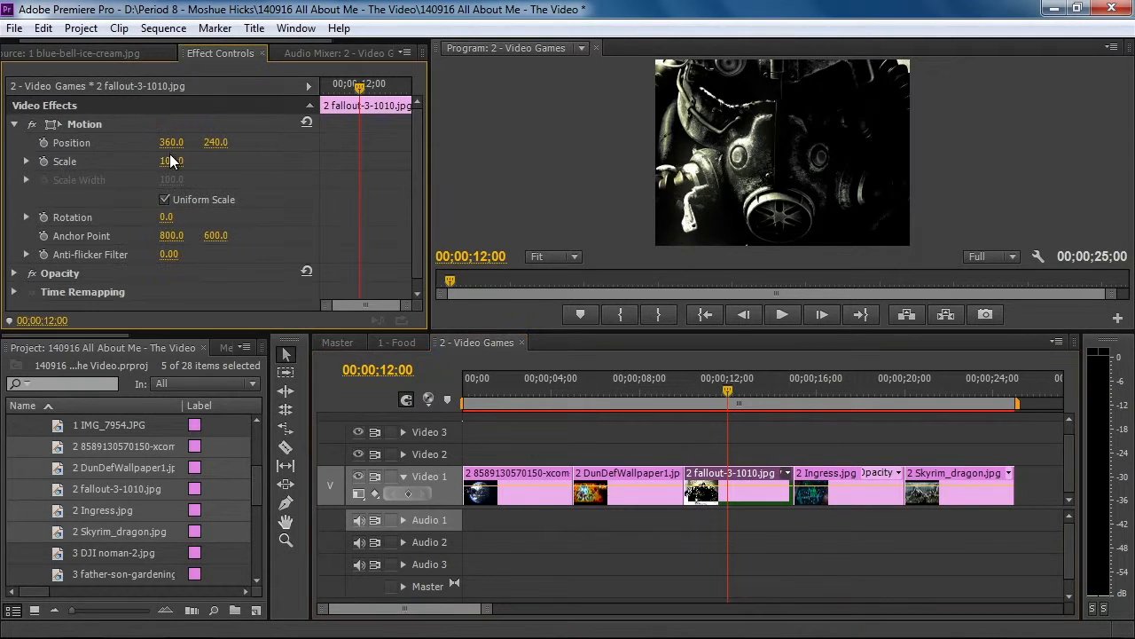
mouse_move(167, 160)
left_mouse_down()
mouse_move(142, 161)
mouse_move(169, 160)
left_mouse_up()
Set the Motion scale of the Ingress clip in 2 - Video Games to 46
left_click(820, 384)
left_click(848, 479)
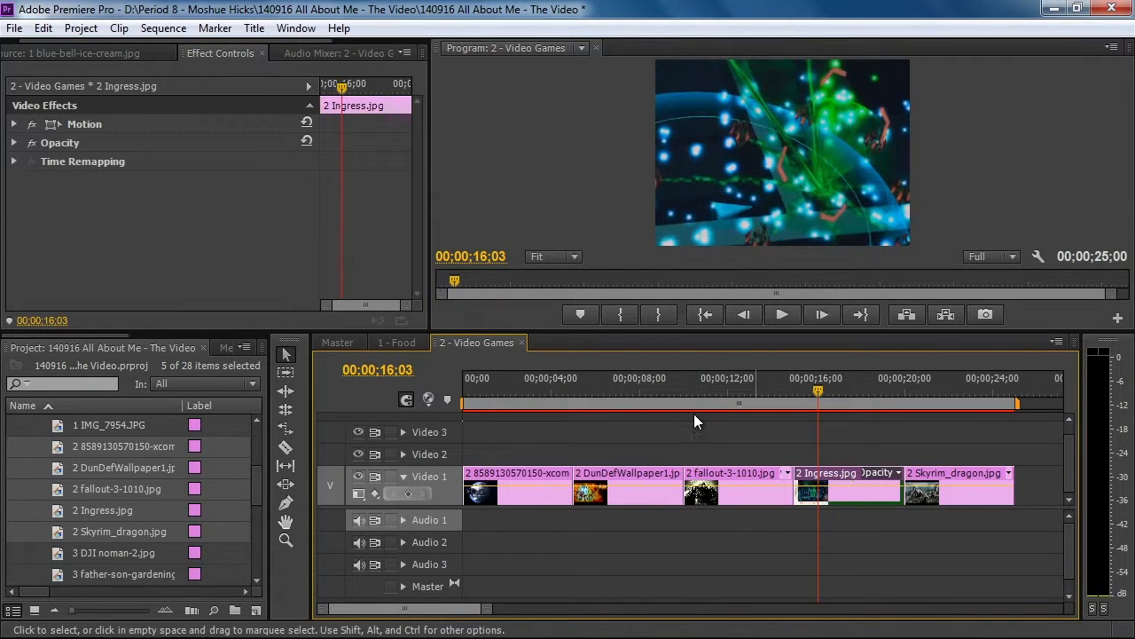
left_click(14, 124)
mouse_move(168, 161)
left_mouse_down()
mouse_move(146, 160)
mouse_move(158, 161)
left_mouse_up()
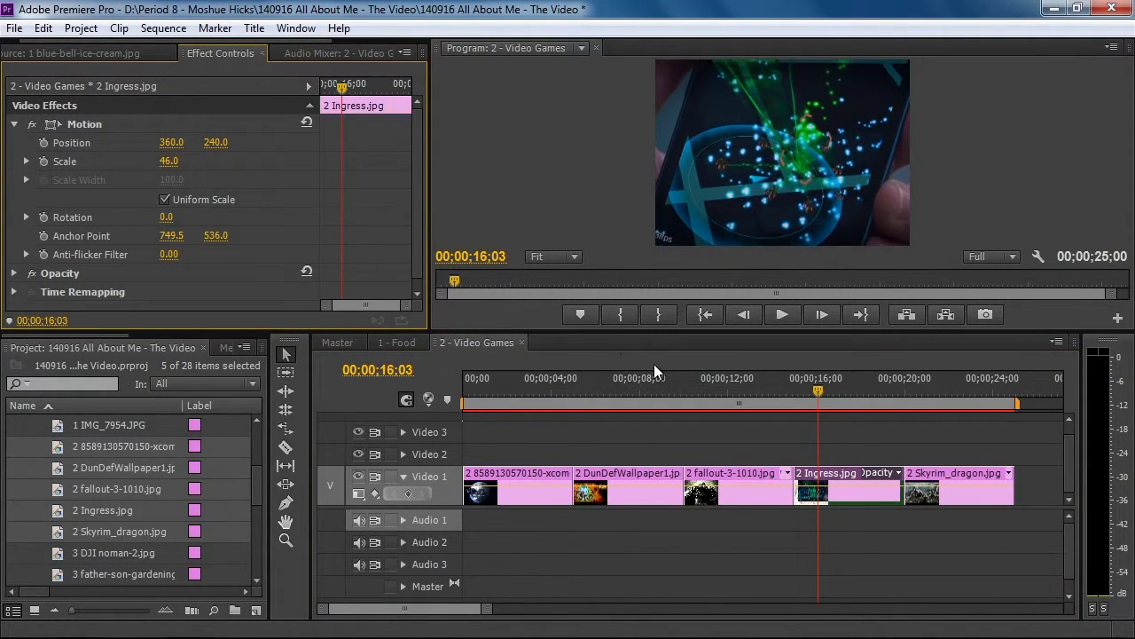
Scale the Skyrim_dragon clip, the last in 2 - Video Games, to 27 and reposition it to 475, 240
left_click(923, 383)
left_click(950, 479)
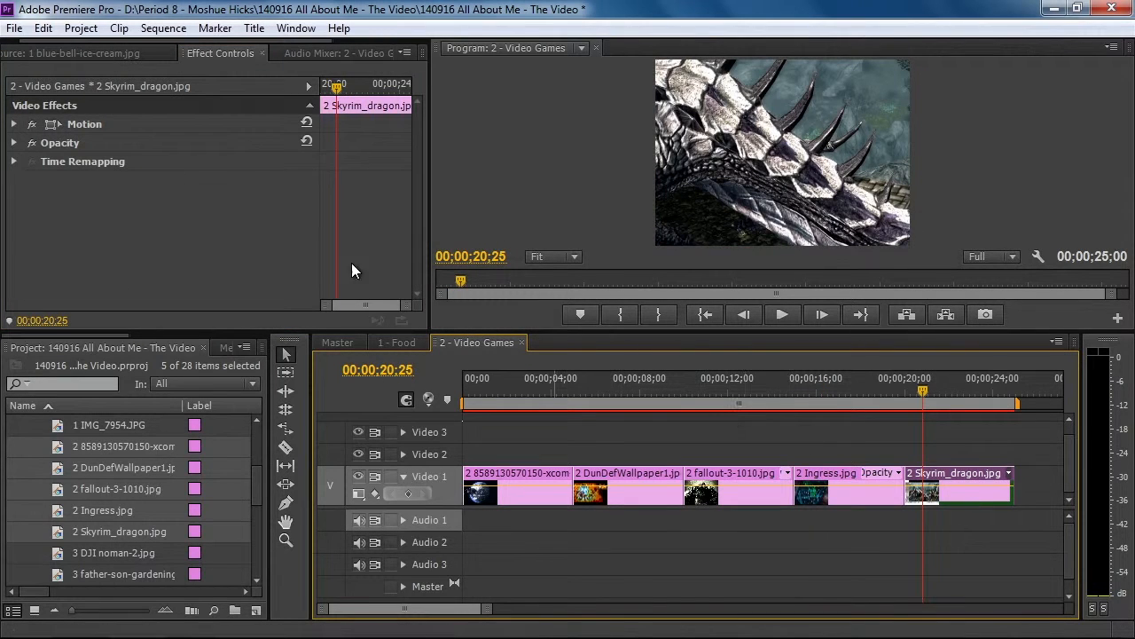
left_click(14, 124)
left_click_drag(165, 163, 276, 147)
left_click_drag(531, 380, 951, 455)
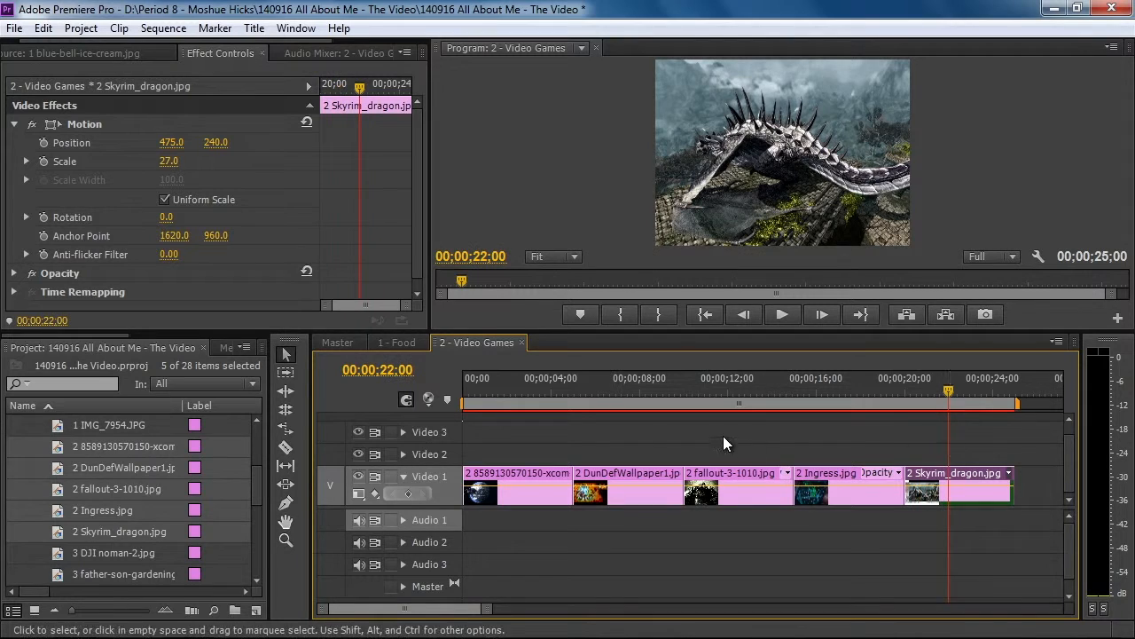
Switch to the Master sequence and collapse the 140829 All About Me bin in the project
left_click(342, 344)
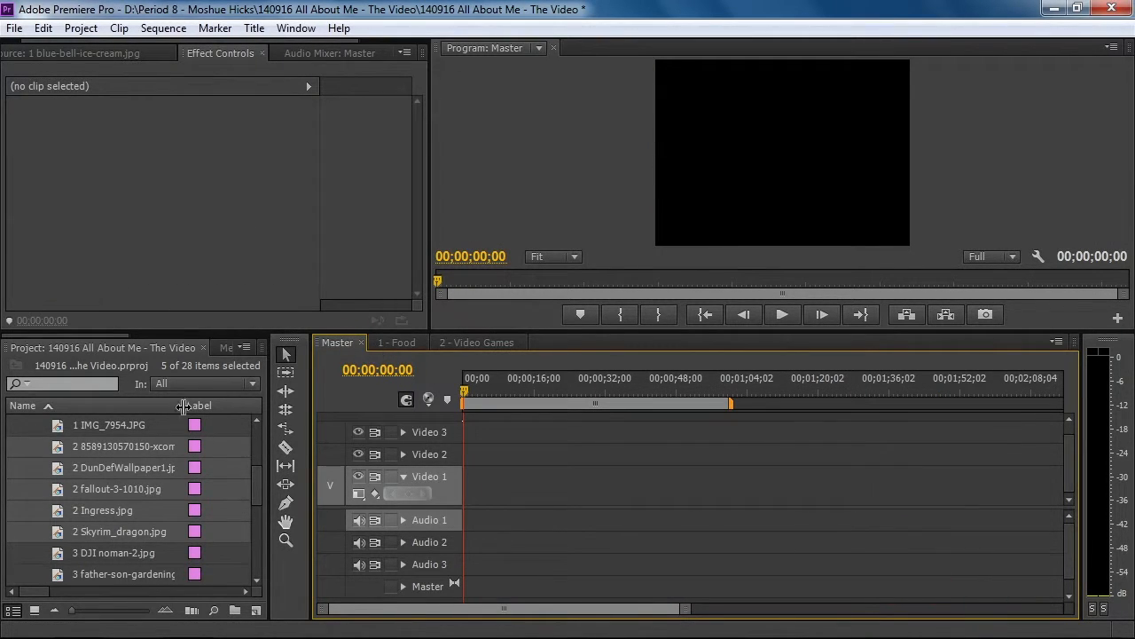
left_click_drag(257, 474, 254, 433)
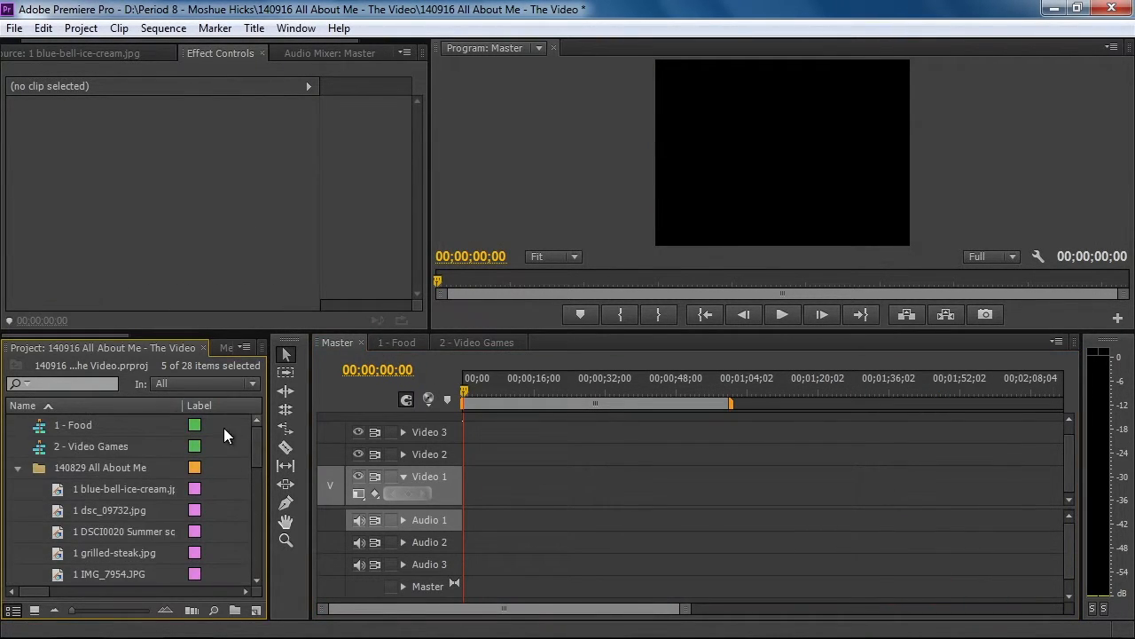
left_click(18, 469)
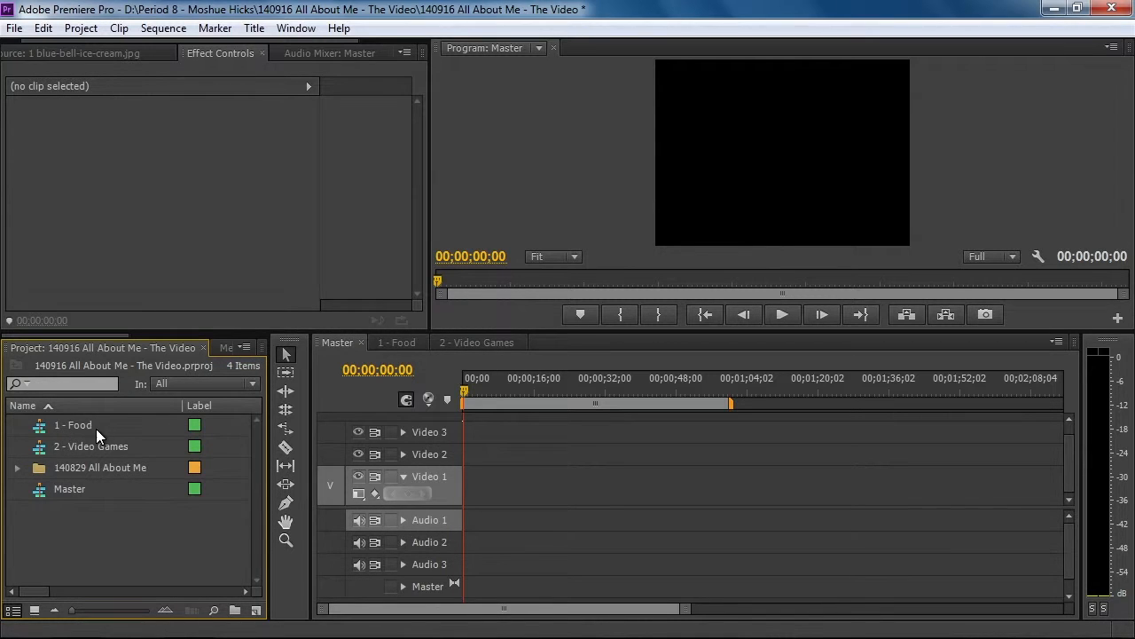
Place the 1 - Food sequence and, after it, the 2 - Video Games sequence on Video 1 of Master
left_click(40, 426)
left_click_drag(41, 425, 601, 471)
left_click_drag(559, 384, 590, 388)
left_click_drag(51, 449, 683, 496)
left_click_drag(592, 394, 510, 440)
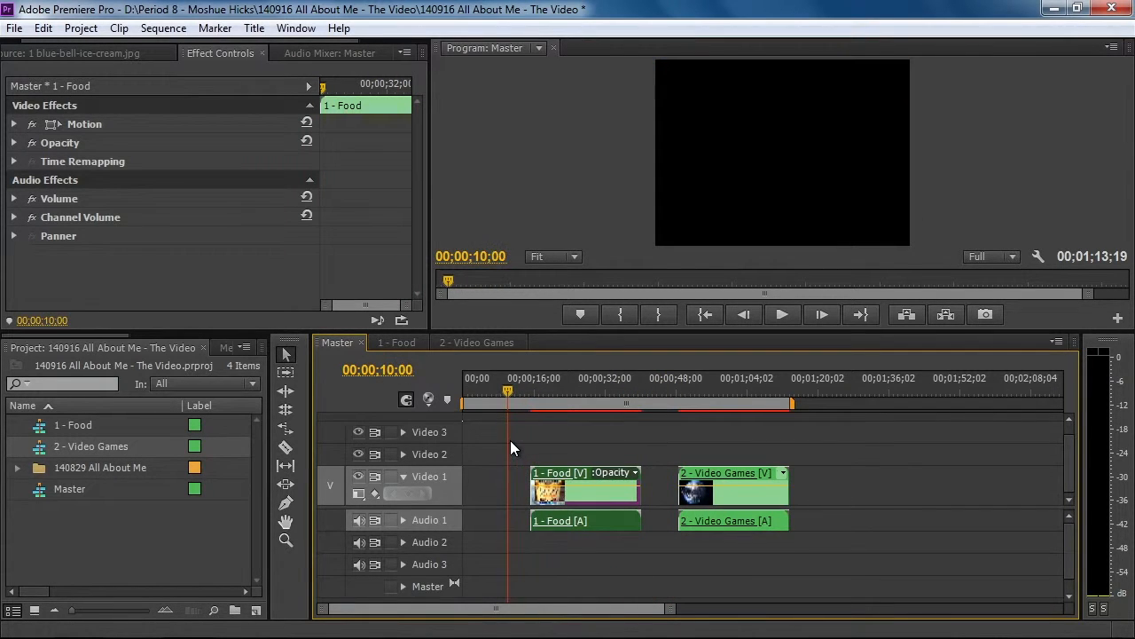
Ripple delete the gaps before 1 - Food and between 1 - Food and 2 - Video Games in Master
right_click(496, 480)
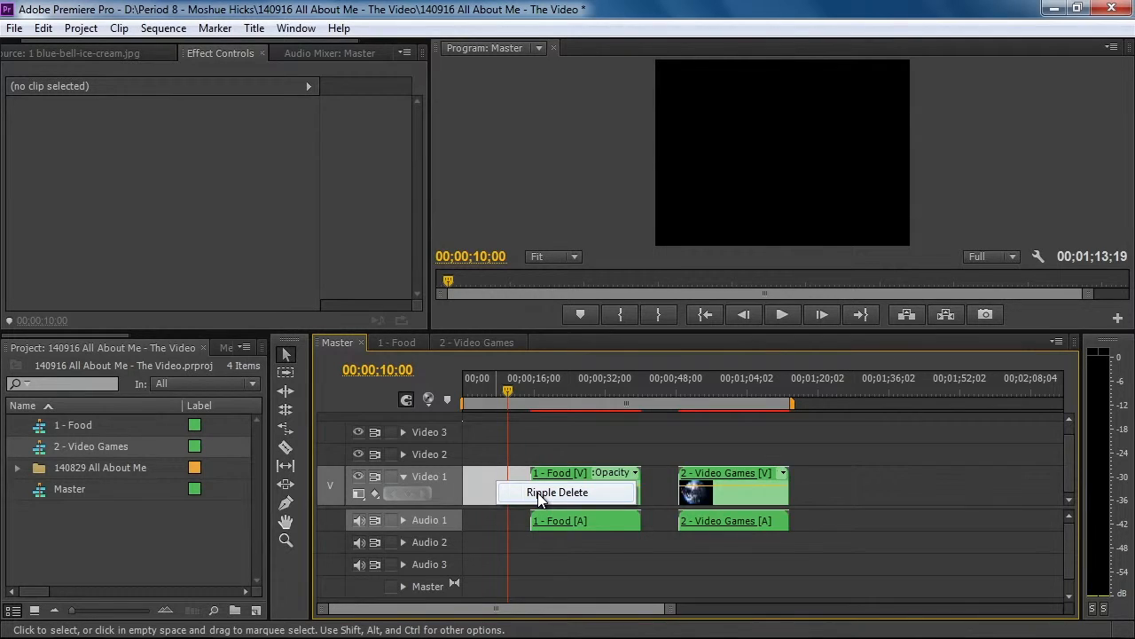
left_click(537, 493)
right_click(588, 491)
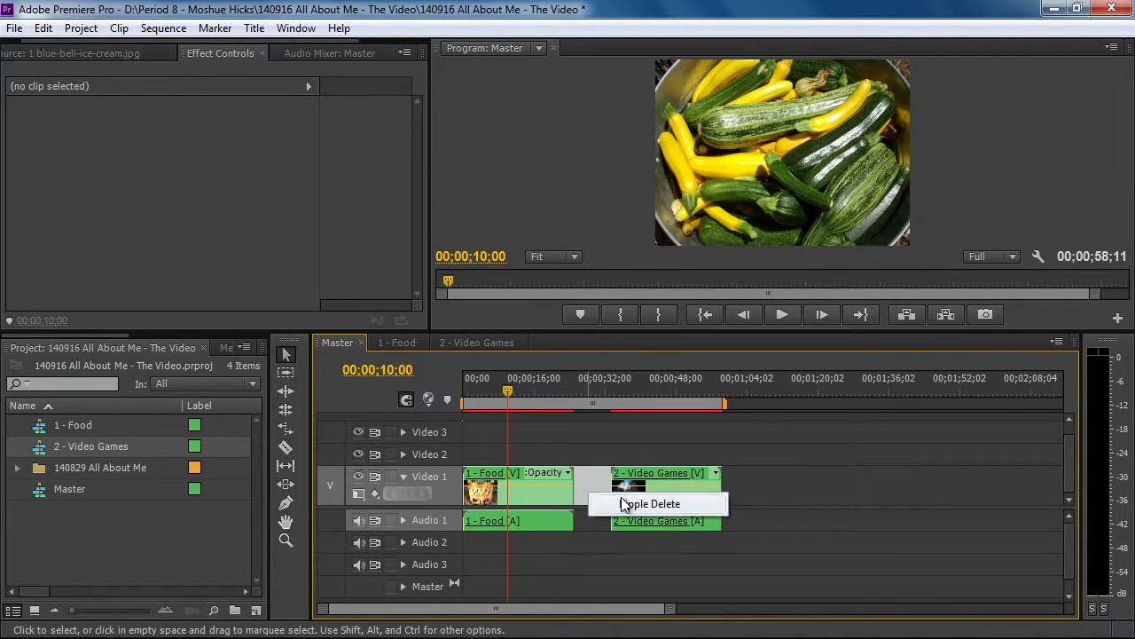
left_click(623, 502)
With both nested clips selected, return the playhead to the start of Master and save the project
left_click_drag(510, 391, 601, 389)
left_click_drag(643, 455, 551, 500)
left_click_drag(601, 390, 461, 414)
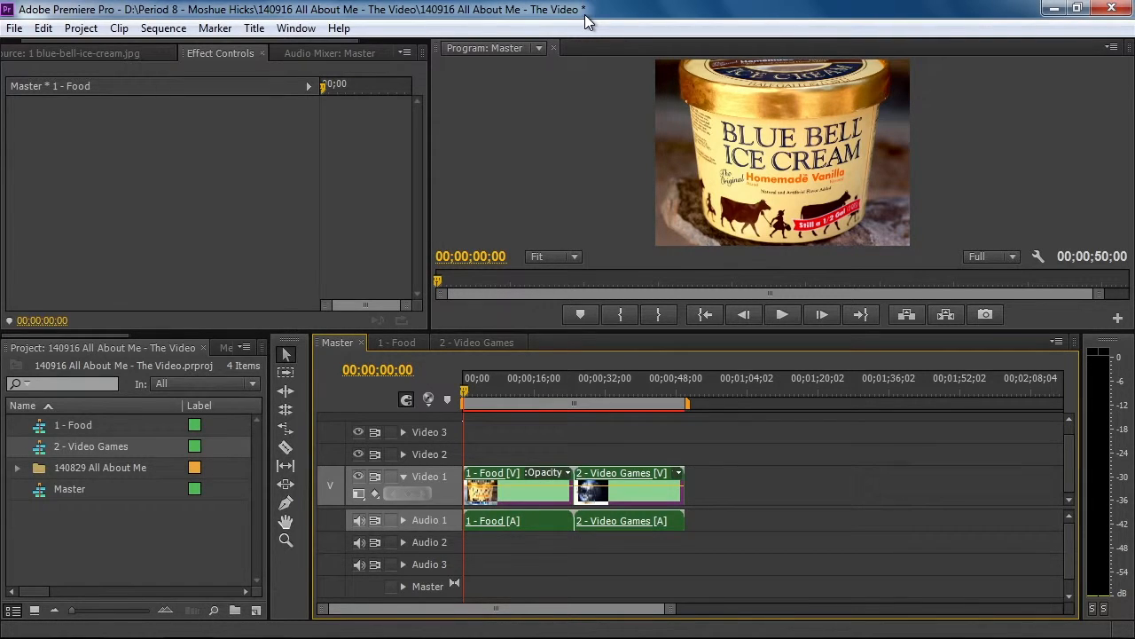
key("ctrl+s")
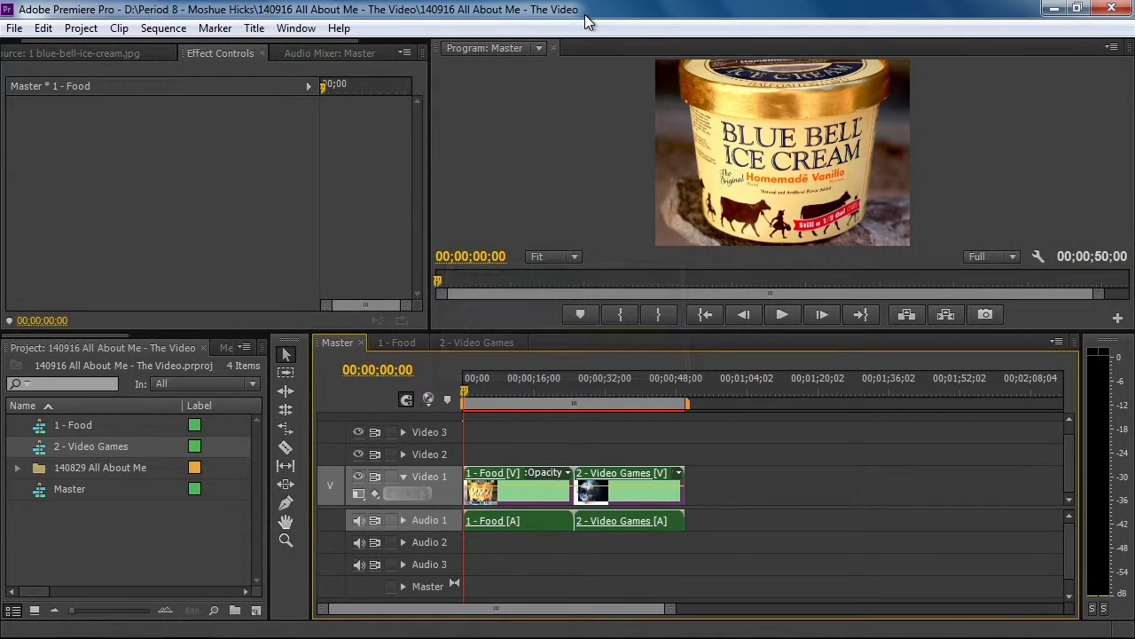